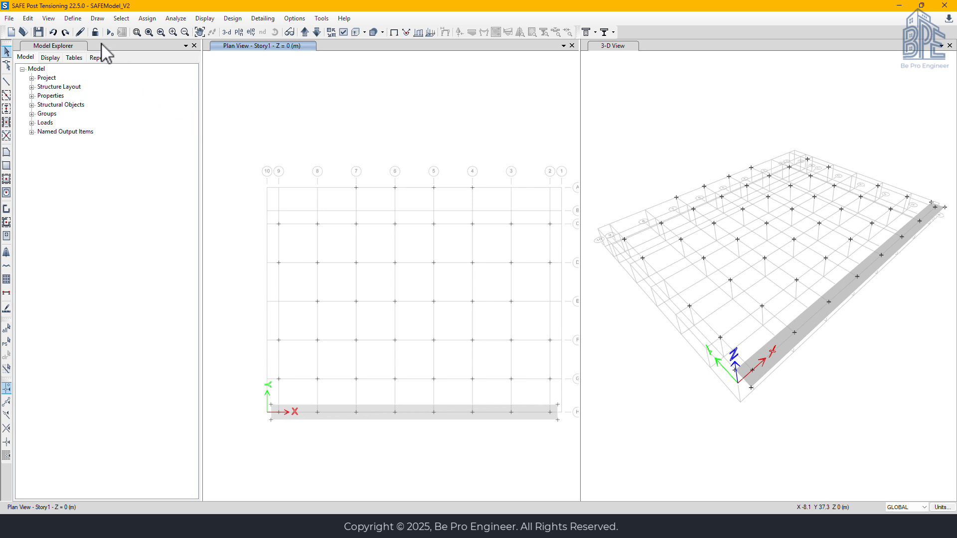
# Open the BEAM1 frame section property for editing and choose Conc as its material
pyautogui.click(72, 19)
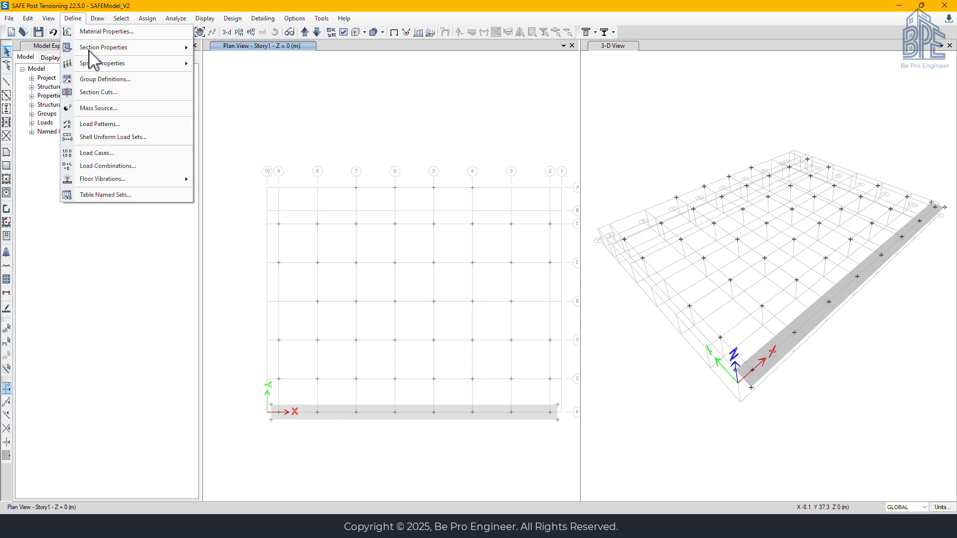
pyautogui.moveTo(102, 51)
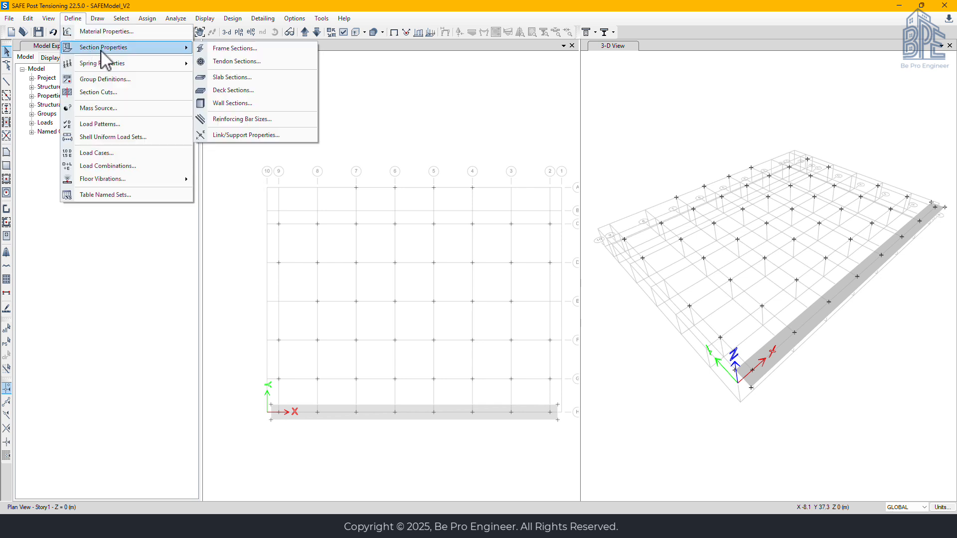
pyautogui.click(247, 50)
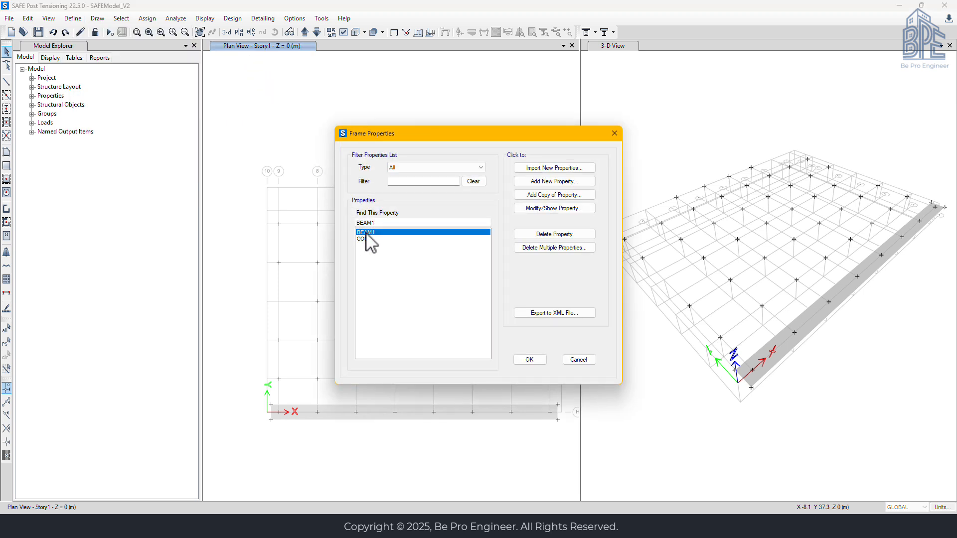
pyautogui.click(540, 206)
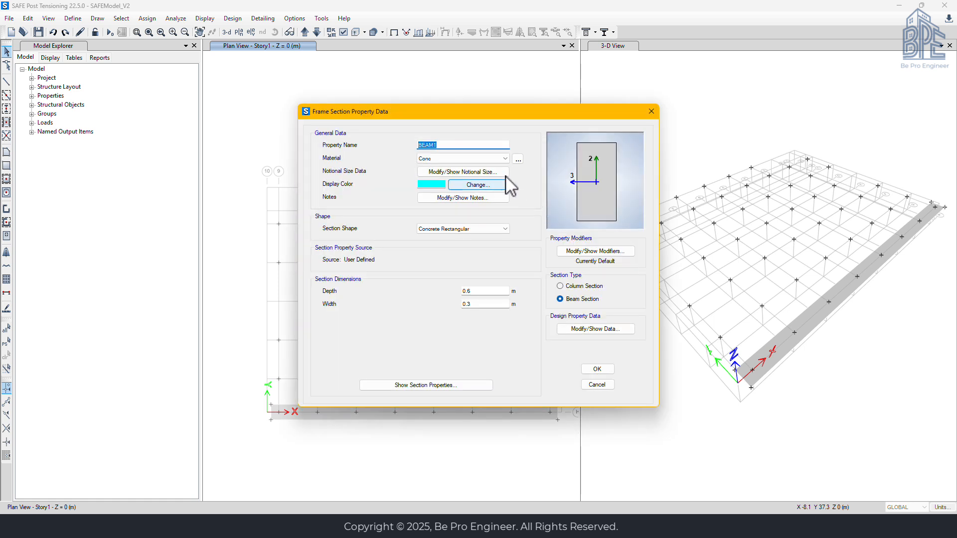
pyautogui.click(459, 158)
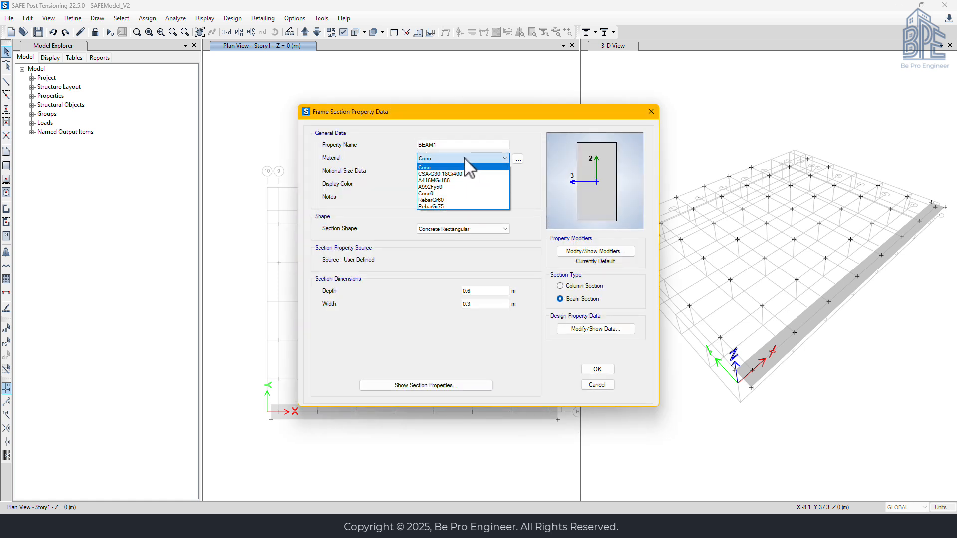
pyautogui.click(431, 168)
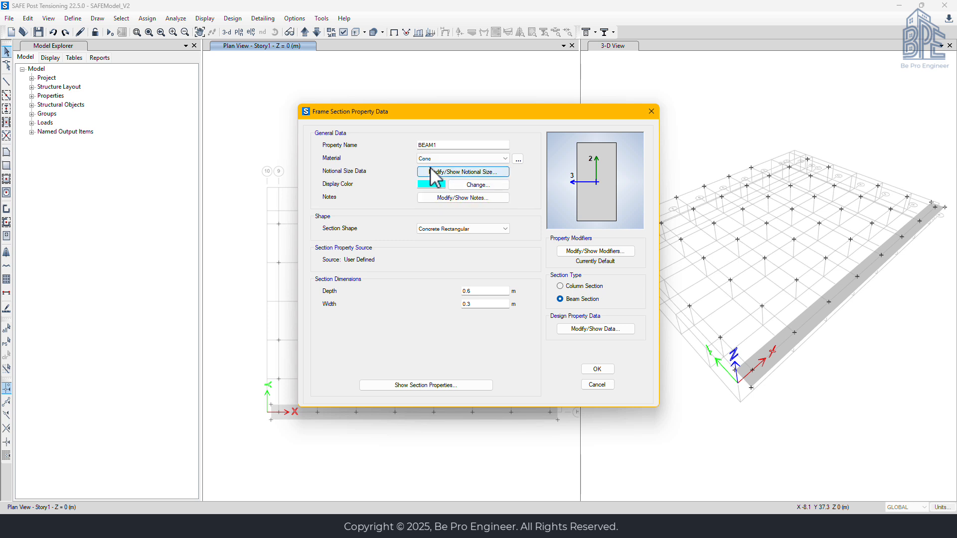
# Set the BEAM1 section's depth to 1 m and width to 2 m, and accept the frame properties
pyautogui.doubleClick(480, 293)
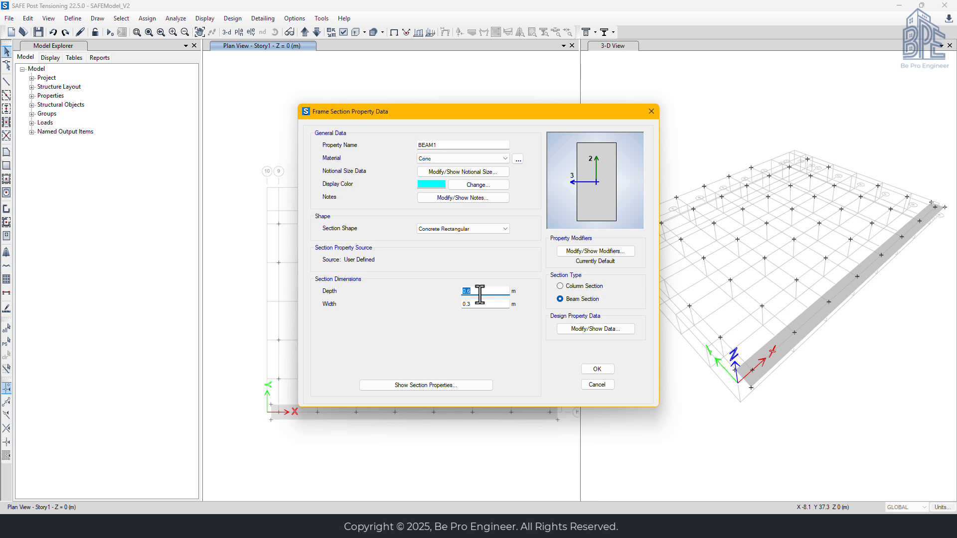
pyautogui.write('1')
pyautogui.doubleClick(481, 304)
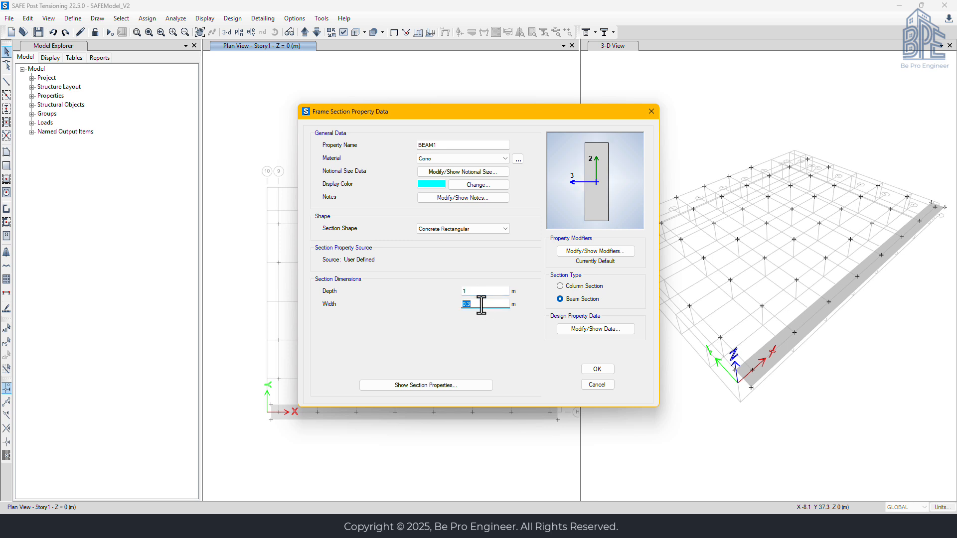
pyautogui.write('2')
pyautogui.click(604, 369)
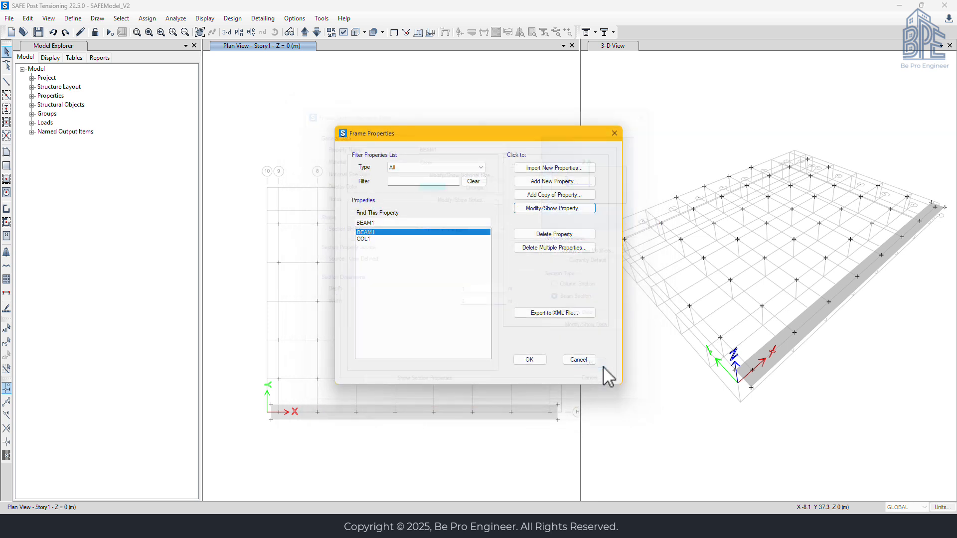
pyautogui.click(529, 359)
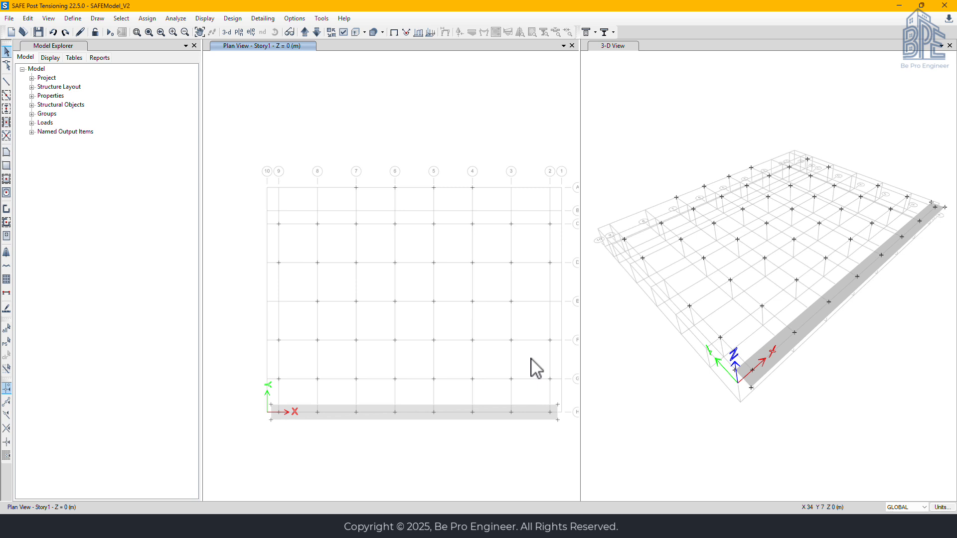
# Draw straight BEAM1 frames along grids G and F from grid 9 to 2, and along grid E from grid 8 to 3
pyautogui.click(6, 83)
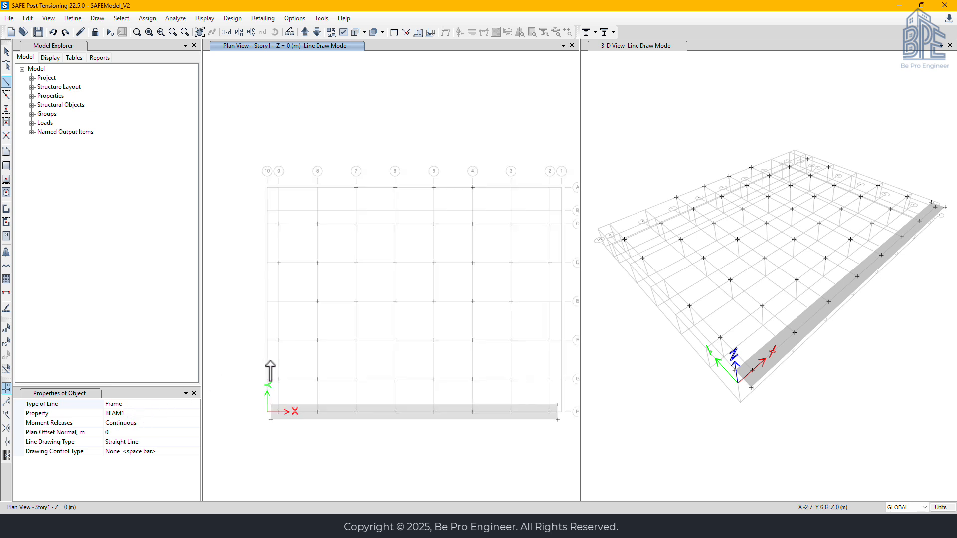
pyautogui.click(279, 379)
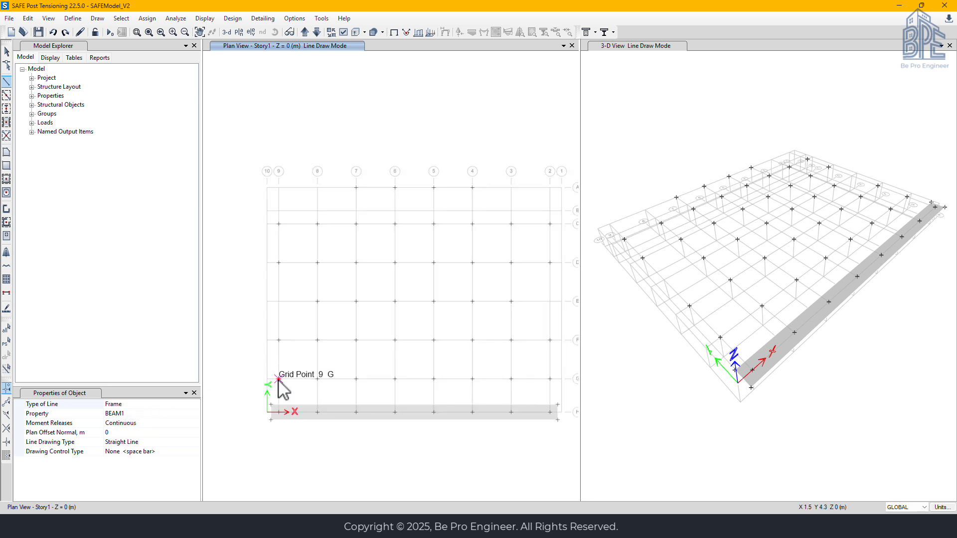
pyautogui.doubleClick(550, 379)
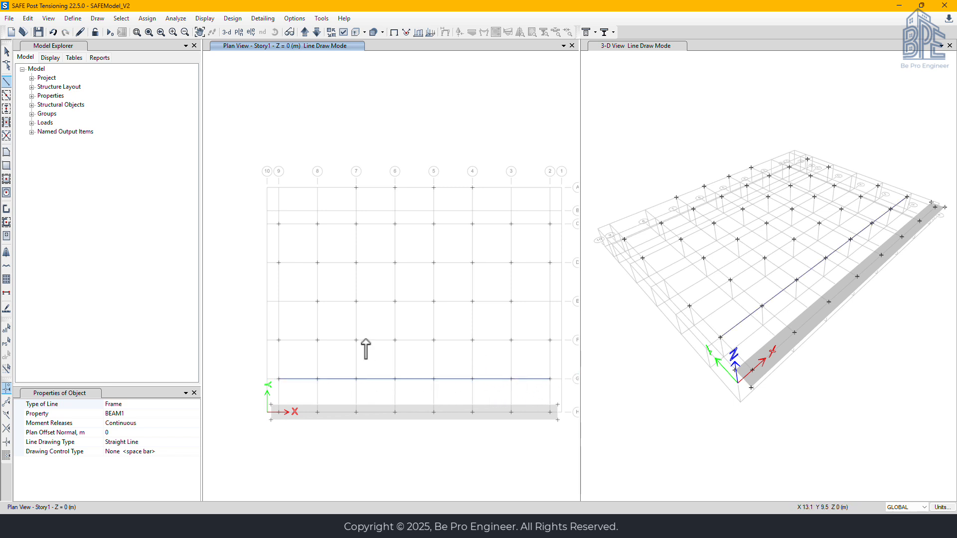
pyautogui.click(278, 339)
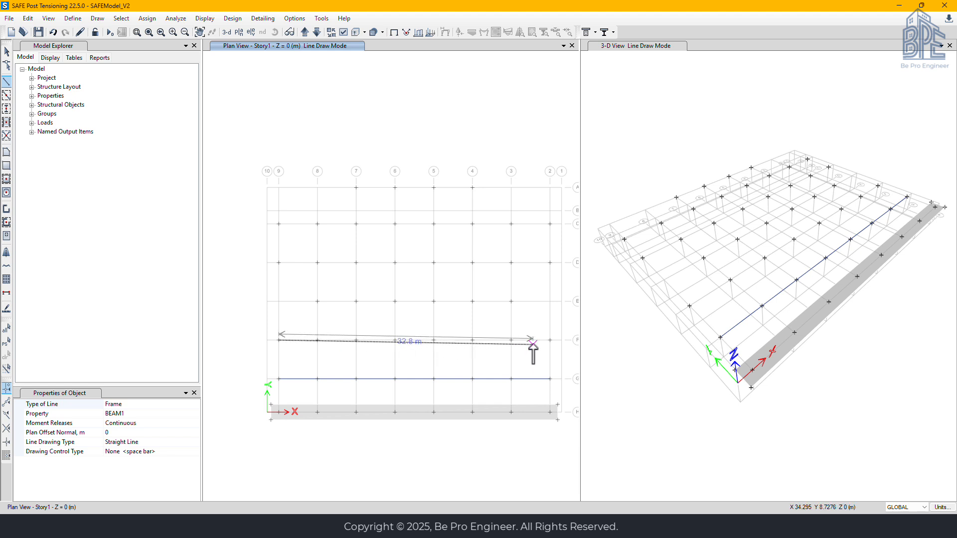
pyautogui.doubleClick(550, 339)
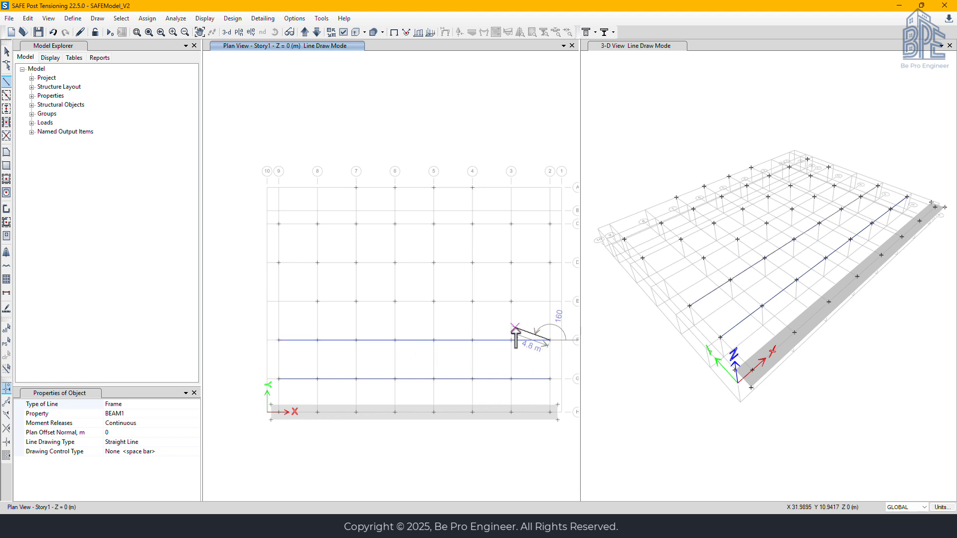
pyautogui.click(317, 301)
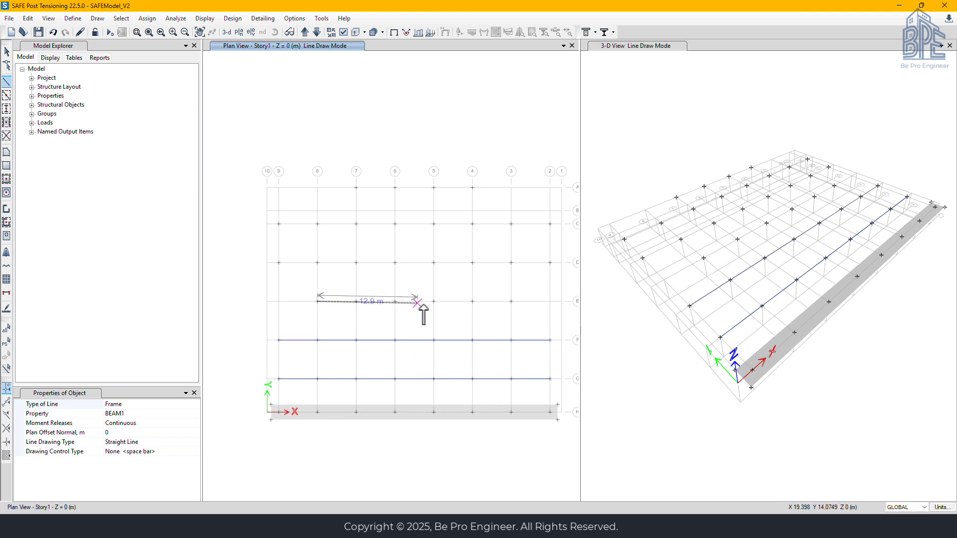
pyautogui.doubleClick(510, 305)
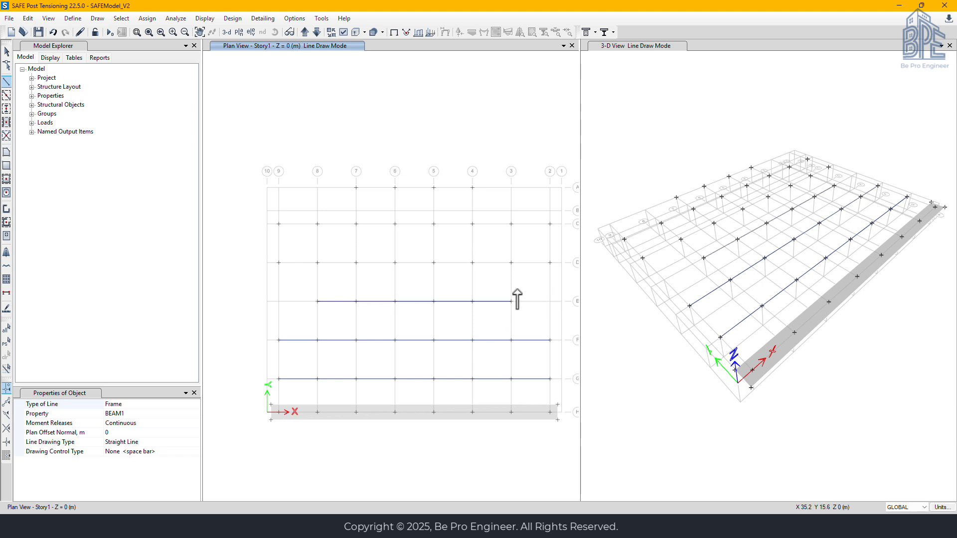
# Draw BEAM1 frames along grids D and C from grid 9 to 2, and along grid A from grid 7 to 4
pyautogui.click(278, 262)
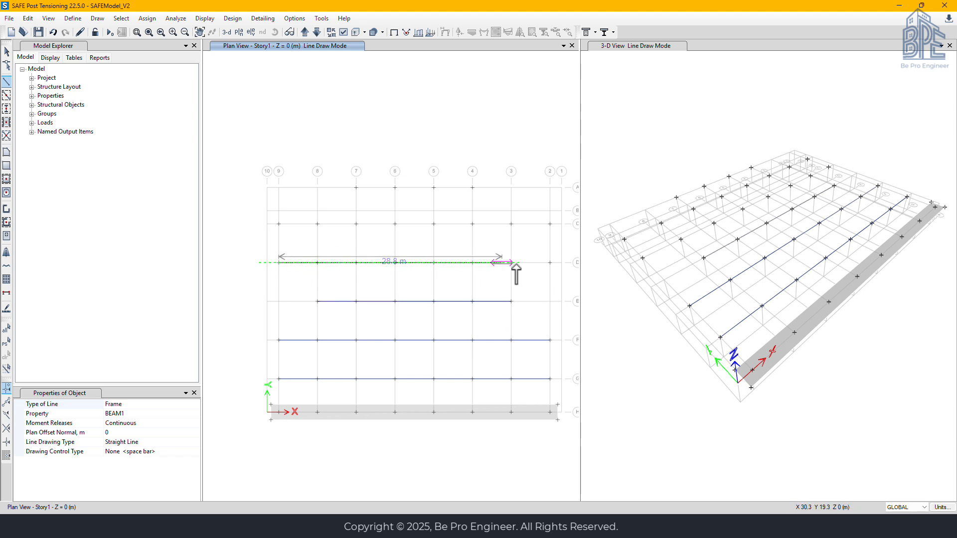
pyautogui.click(551, 265)
pyautogui.press('Escape')
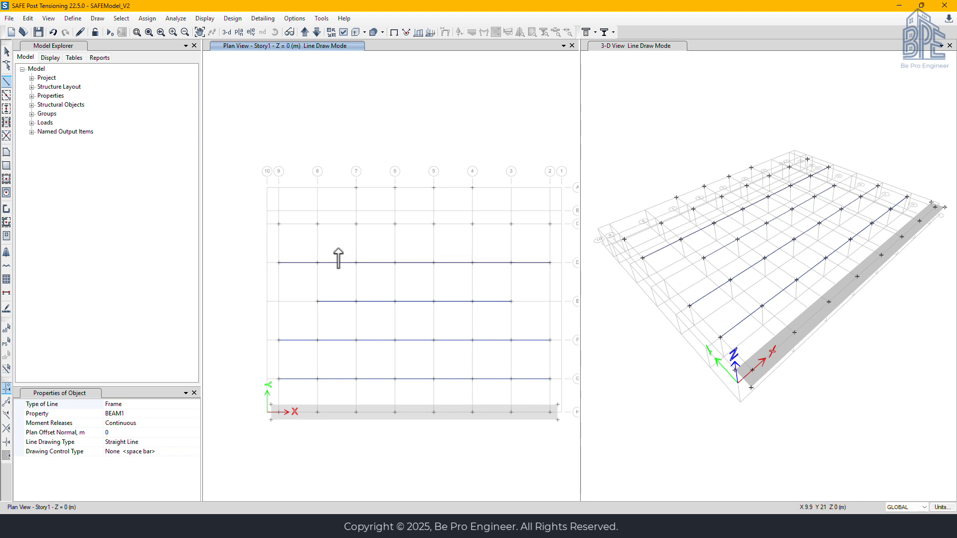
pyautogui.click(278, 224)
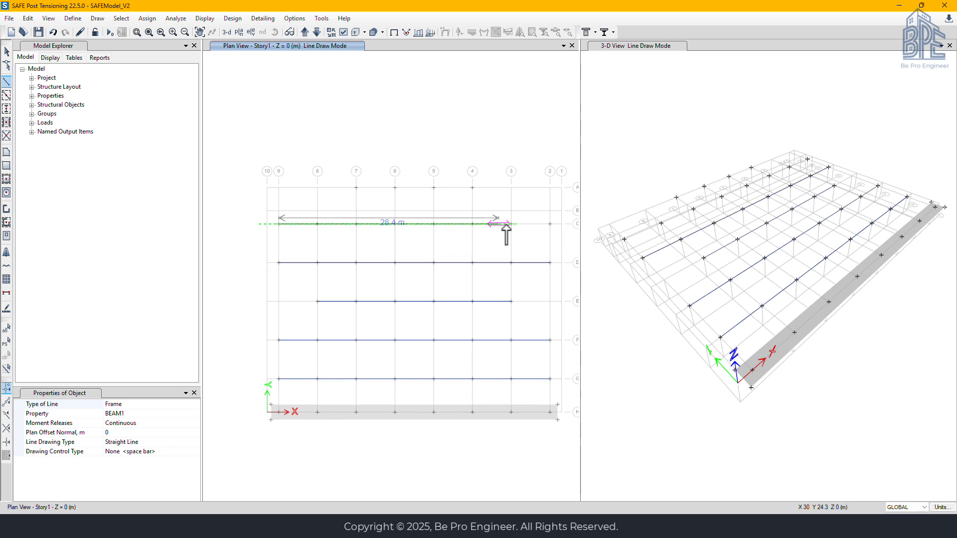
pyautogui.click(550, 224)
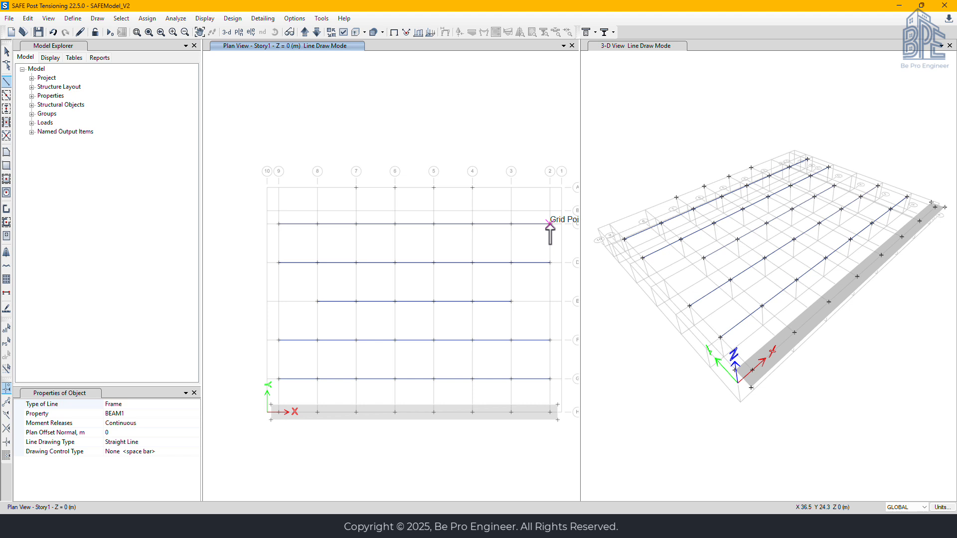
pyautogui.click(356, 187)
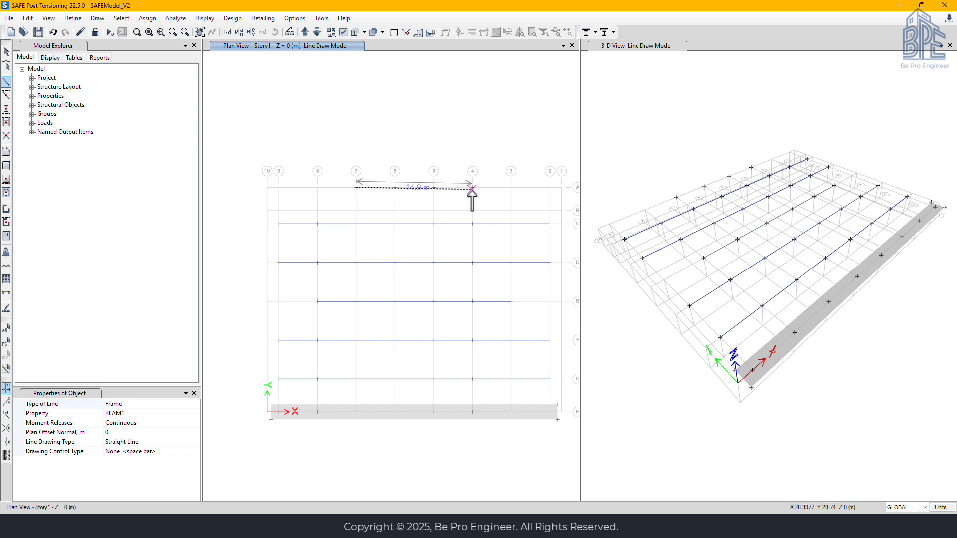
pyautogui.doubleClick(473, 188)
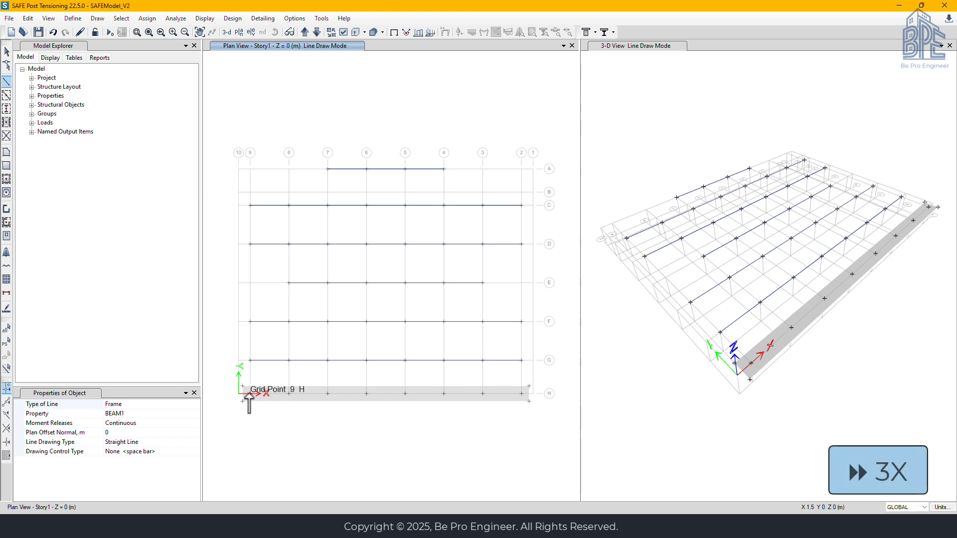
# Draw BEAM1 frames along grid 9 from H to F and D to C, grid 8 from H to C, and grid 7 from H to A
pyautogui.click(250, 393)
pyautogui.doubleClick(251, 322)
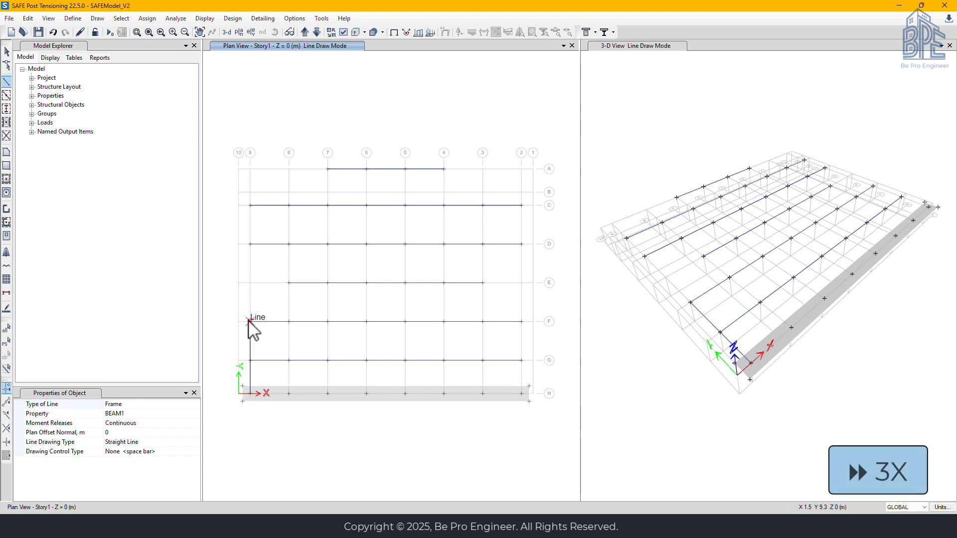
pyautogui.click(289, 393)
pyautogui.doubleClick(289, 205)
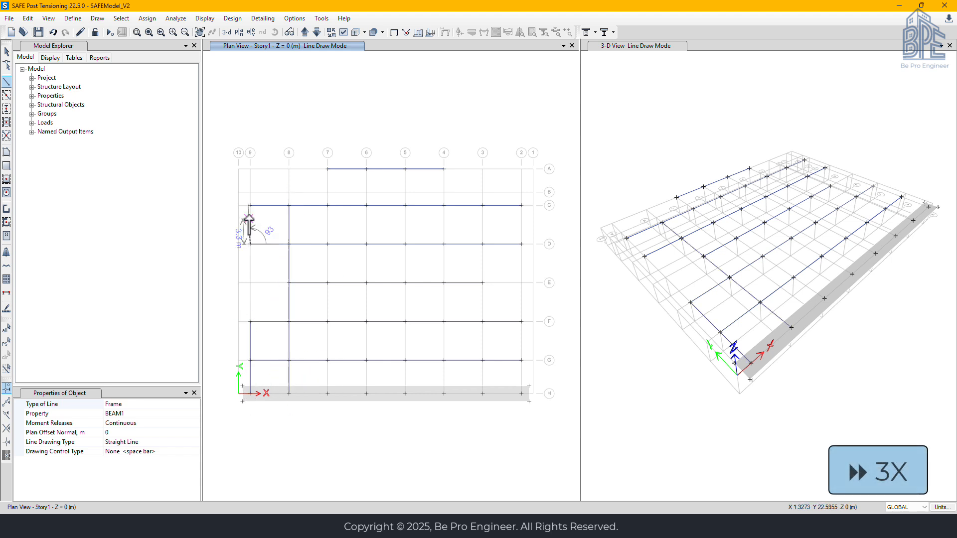
pyautogui.click(328, 394)
pyautogui.doubleClick(327, 169)
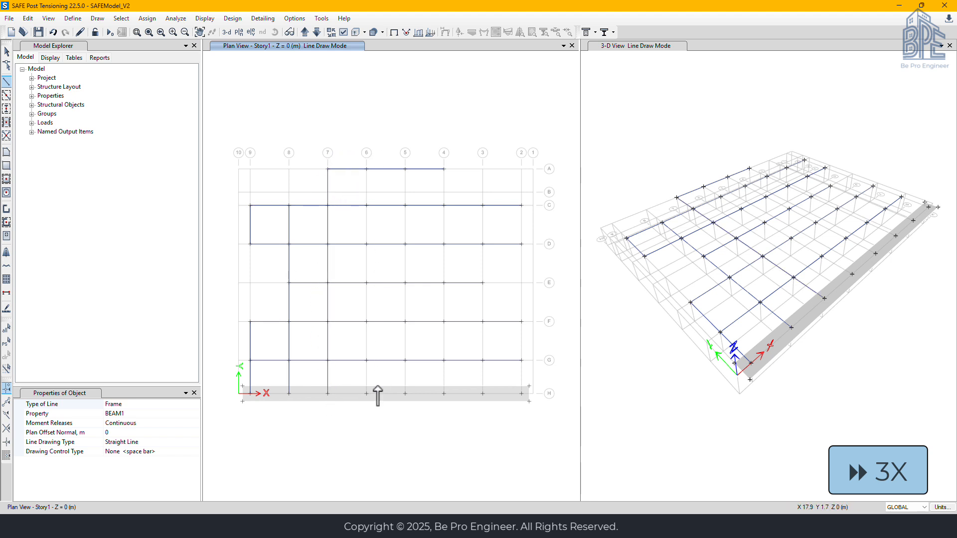
# Draw BEAM1 frames along grids 6, 5 and 4, each running from grid H to grid A
pyautogui.click(367, 393)
pyautogui.doubleClick(366, 169)
pyautogui.click(405, 393)
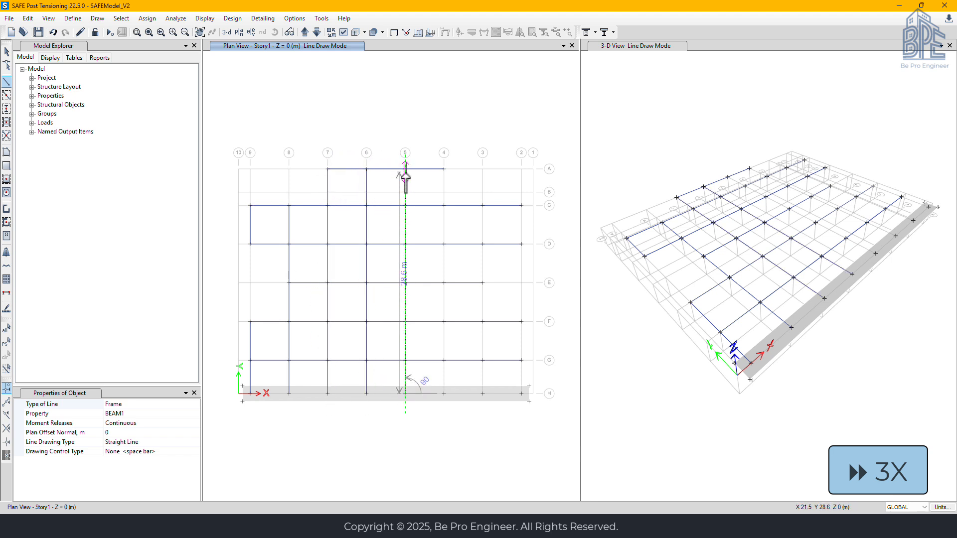
pyautogui.doubleClick(405, 169)
pyautogui.click(443, 393)
pyautogui.doubleClick(444, 169)
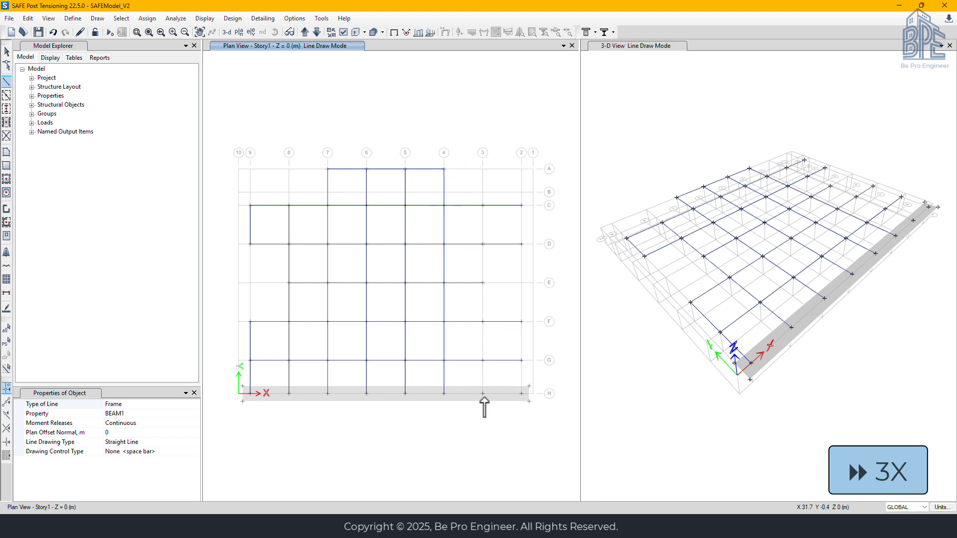
# Draw BEAM1 frames along grid 3 from H to C and along grid 2 from H to F and D to C, finishing the line drawing
pyautogui.click(483, 393)
pyautogui.doubleClick(482, 206)
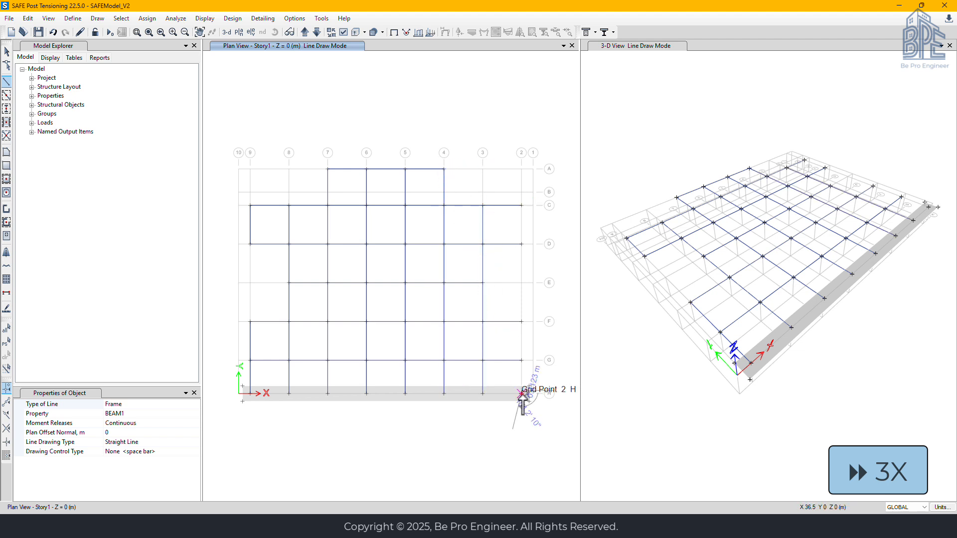
pyautogui.click(521, 393)
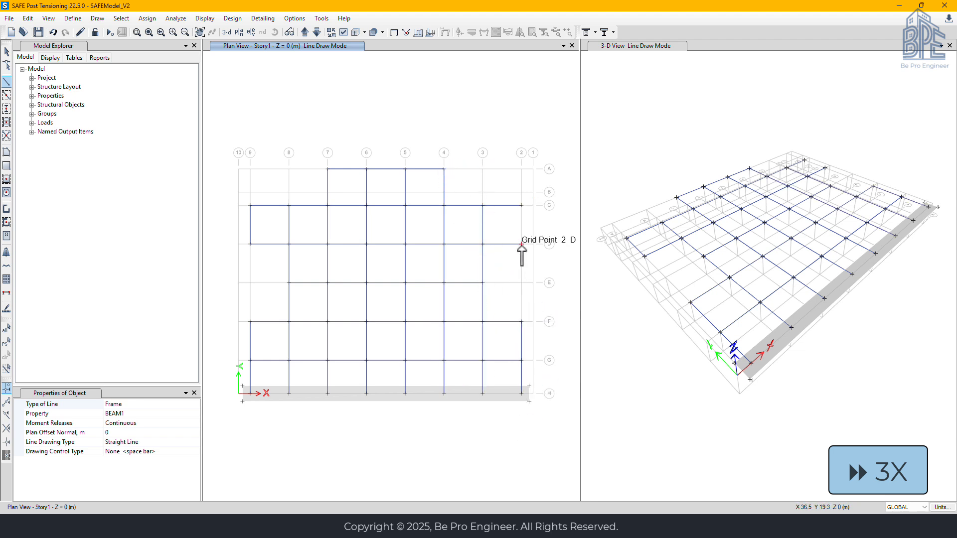
pyautogui.doubleClick(522, 205)
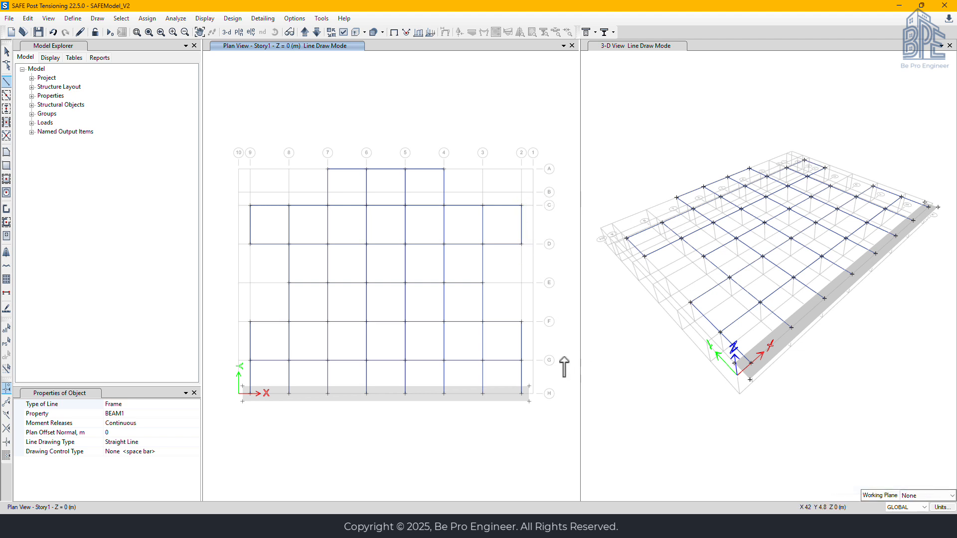
pyautogui.press('Escape')
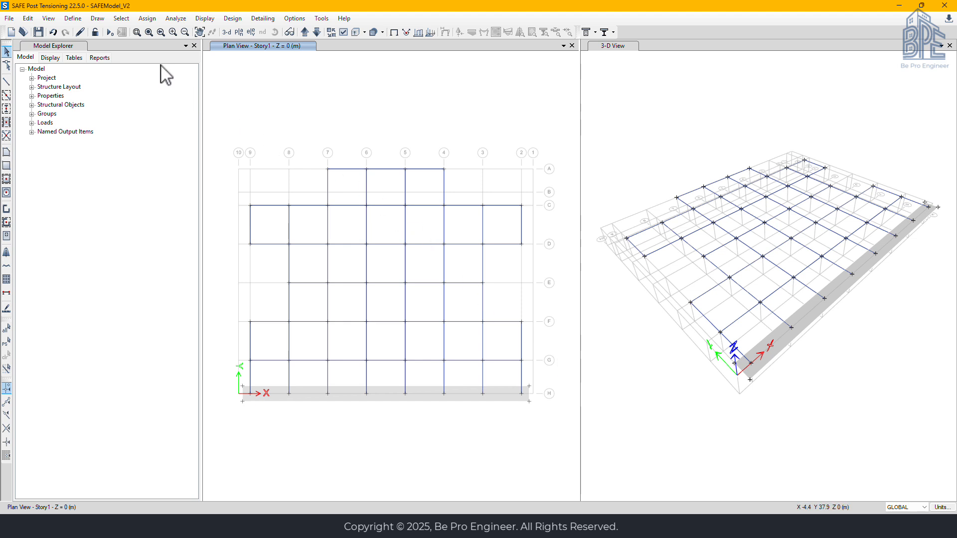
# Select all frames with the BEAM1 property and convert these beams to slab areas
pyautogui.click(121, 19)
pyautogui.moveTo(132, 34)
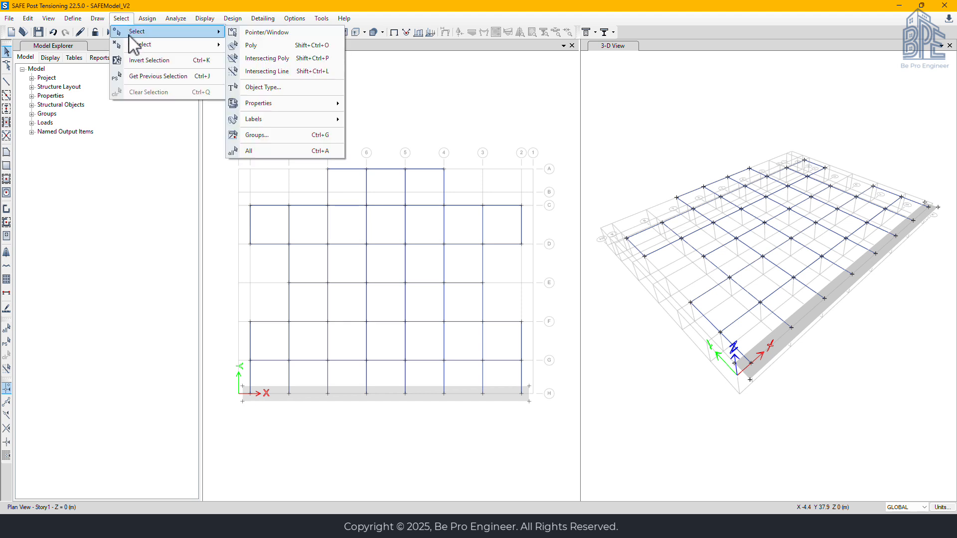
pyautogui.moveTo(264, 104)
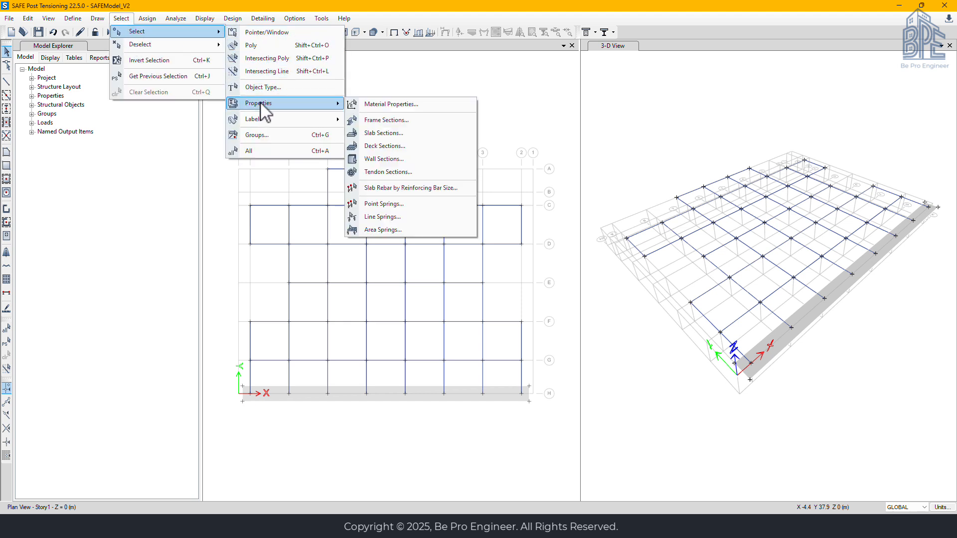
pyautogui.click(383, 121)
pyautogui.click(440, 211)
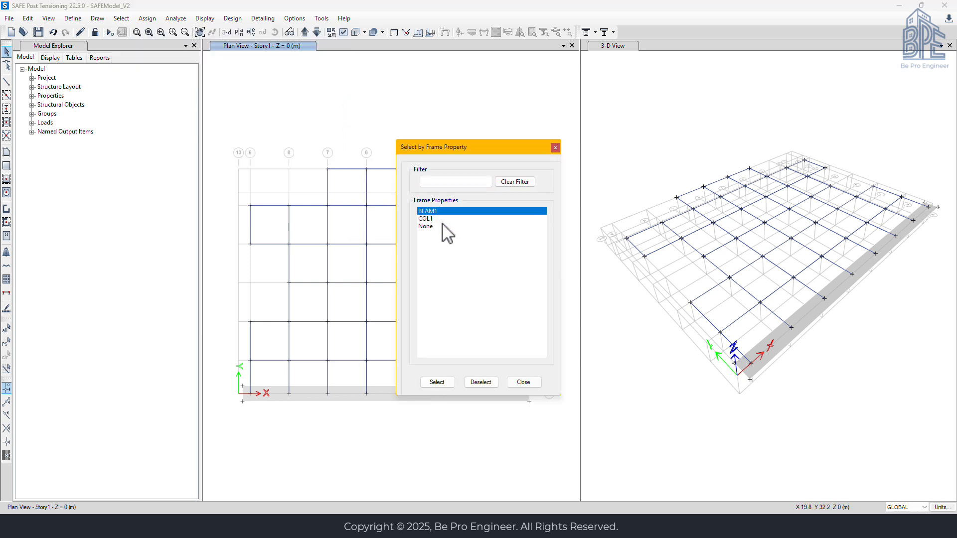
pyautogui.click(449, 383)
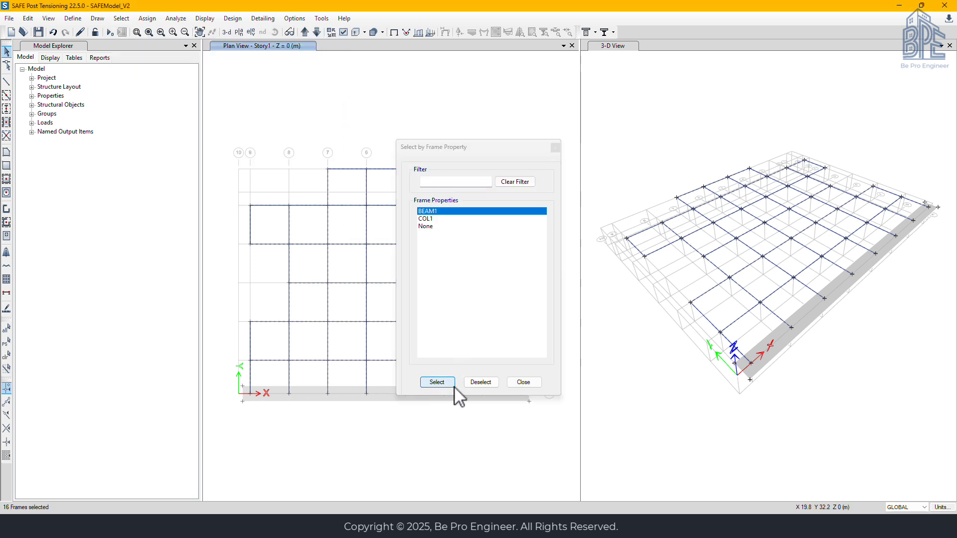
pyautogui.click(523, 383)
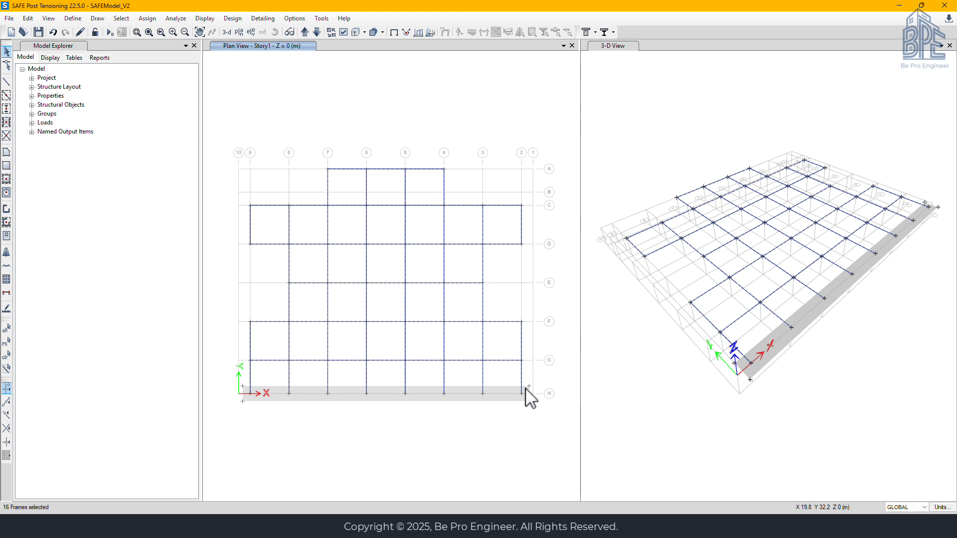
pyautogui.click(28, 17)
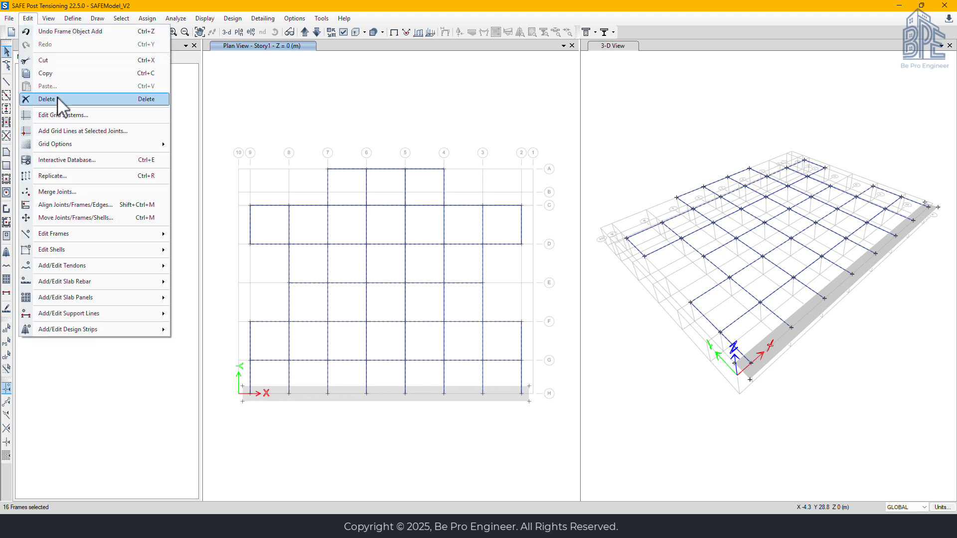
pyautogui.moveTo(77, 235)
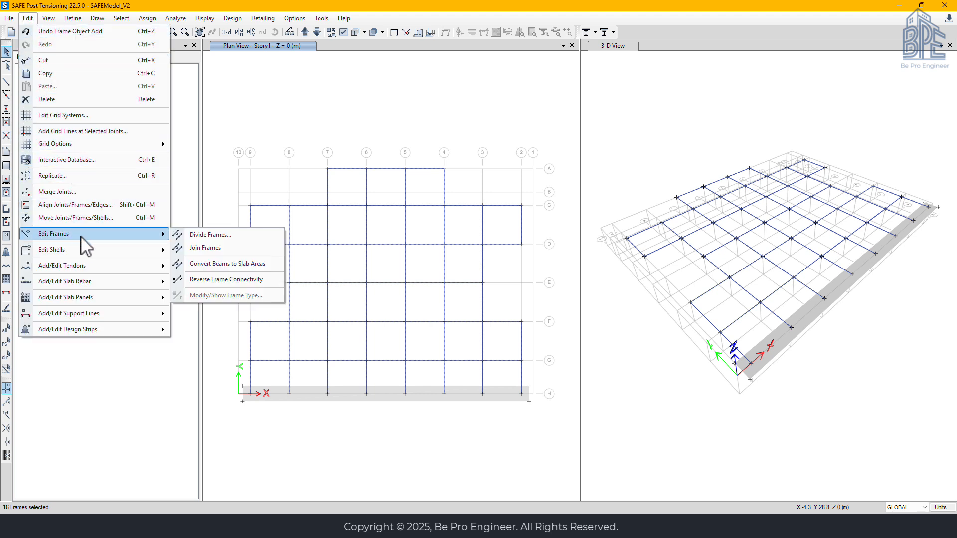
pyautogui.click(231, 272)
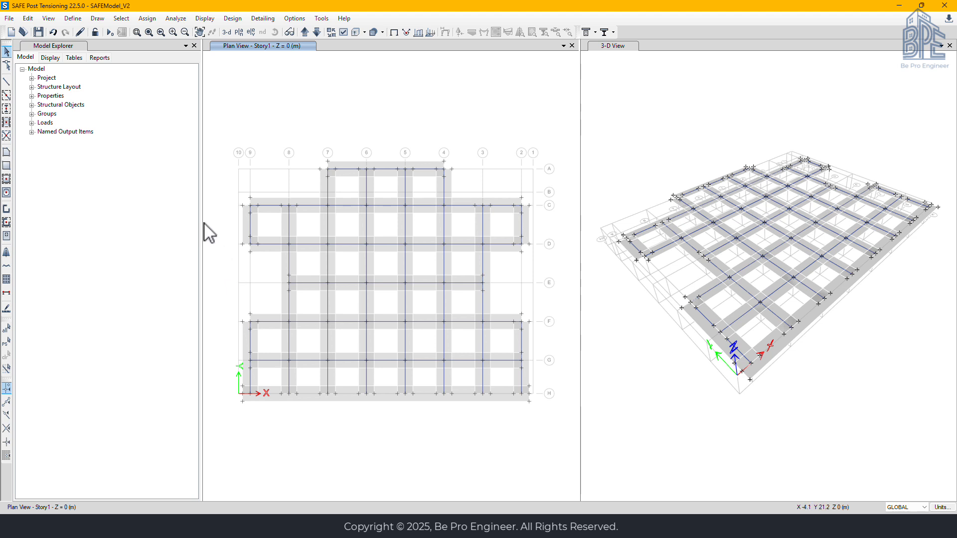
# Select the leftover frames whose frame property is None and delete them
pyautogui.click(120, 20)
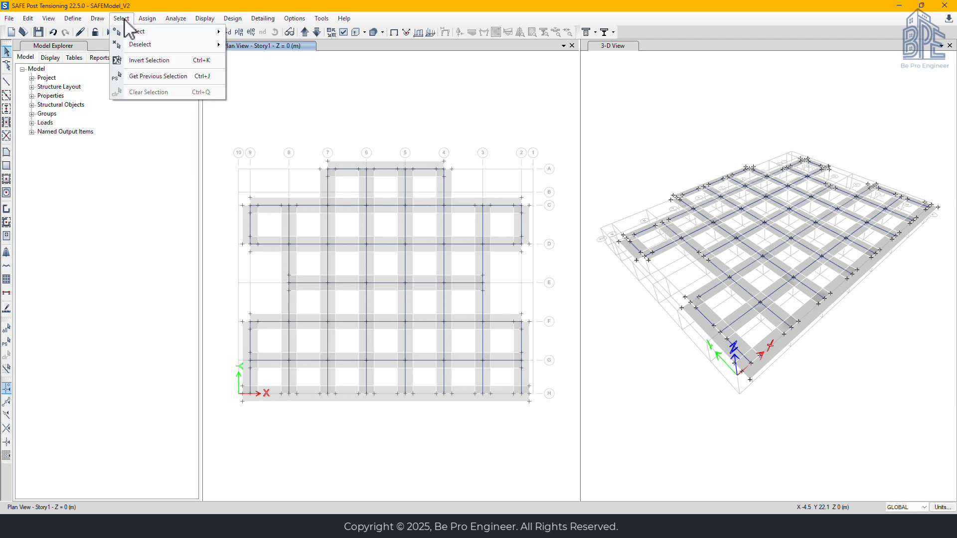
pyautogui.moveTo(132, 35)
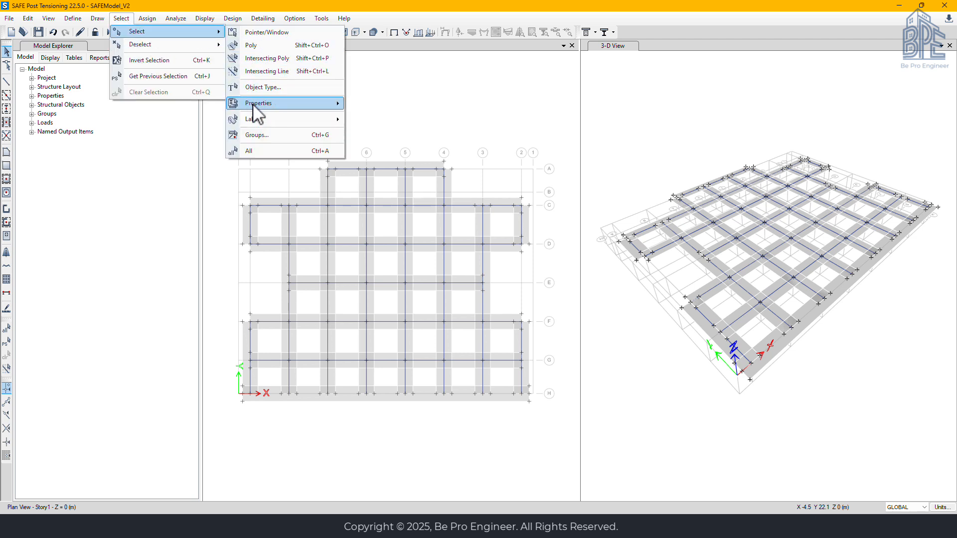
pyautogui.moveTo(256, 105)
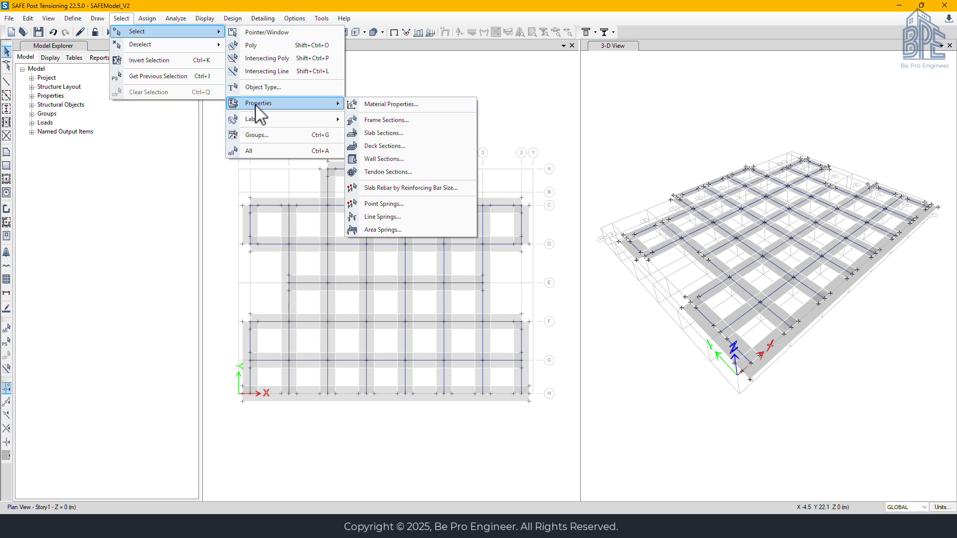
pyautogui.click(382, 120)
pyautogui.moveTo(448, 145); pyautogui.dragTo(104, 126)
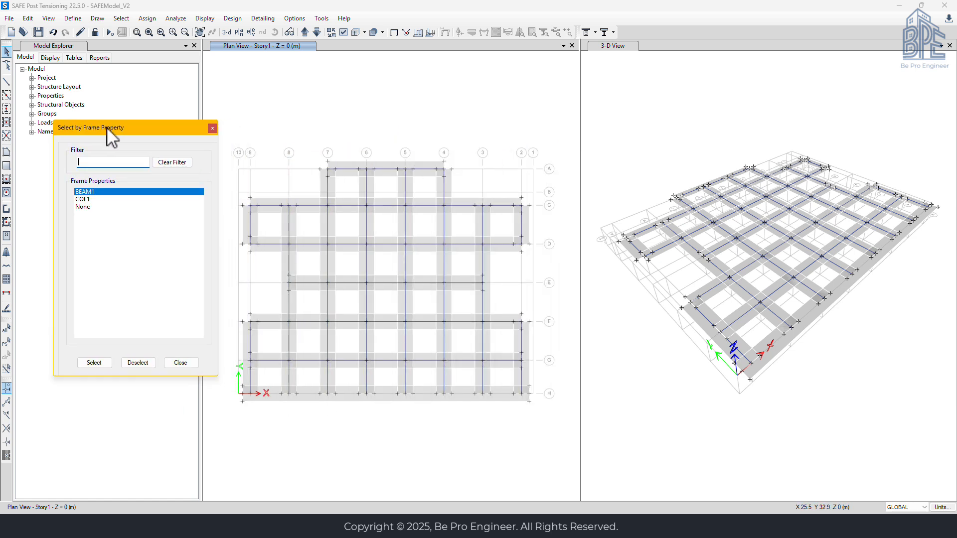
pyautogui.click(87, 192)
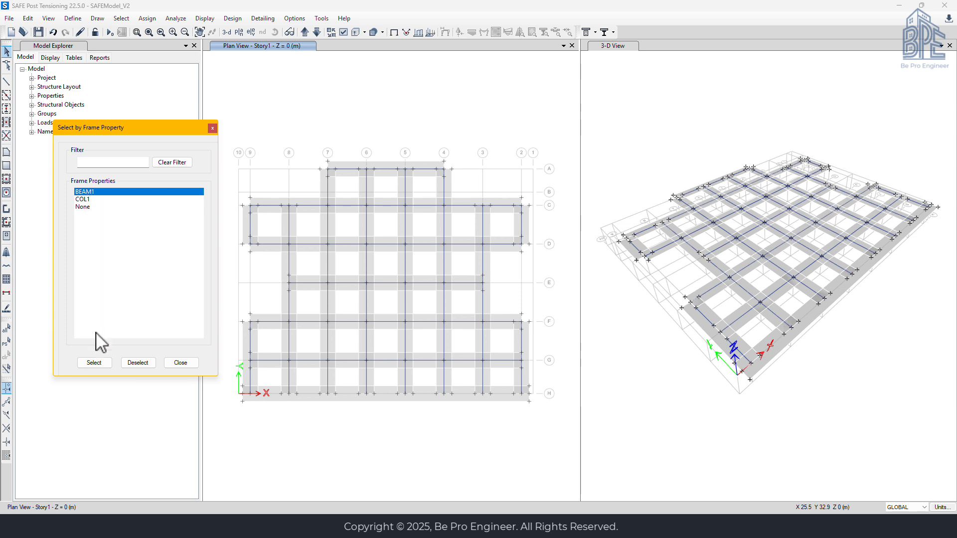
pyautogui.click(94, 362)
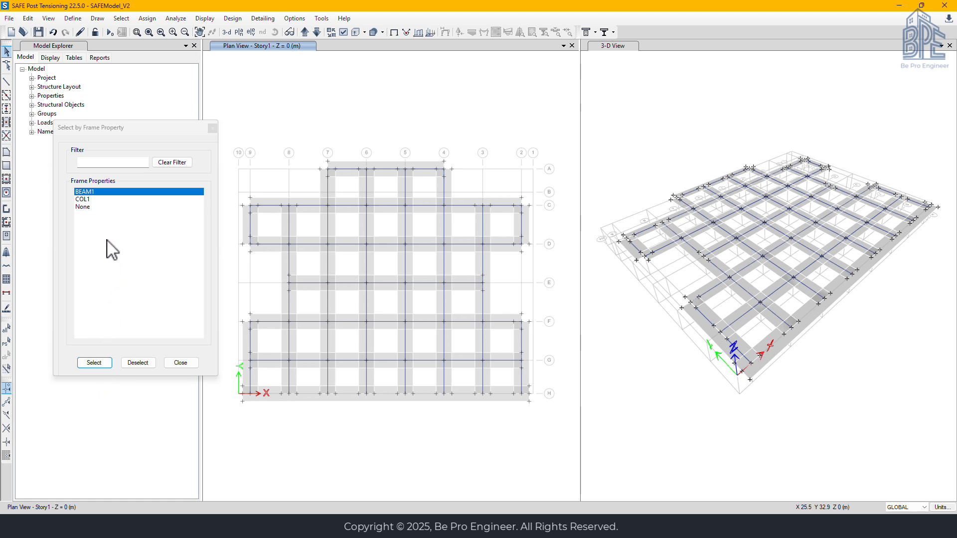
pyautogui.click(87, 207)
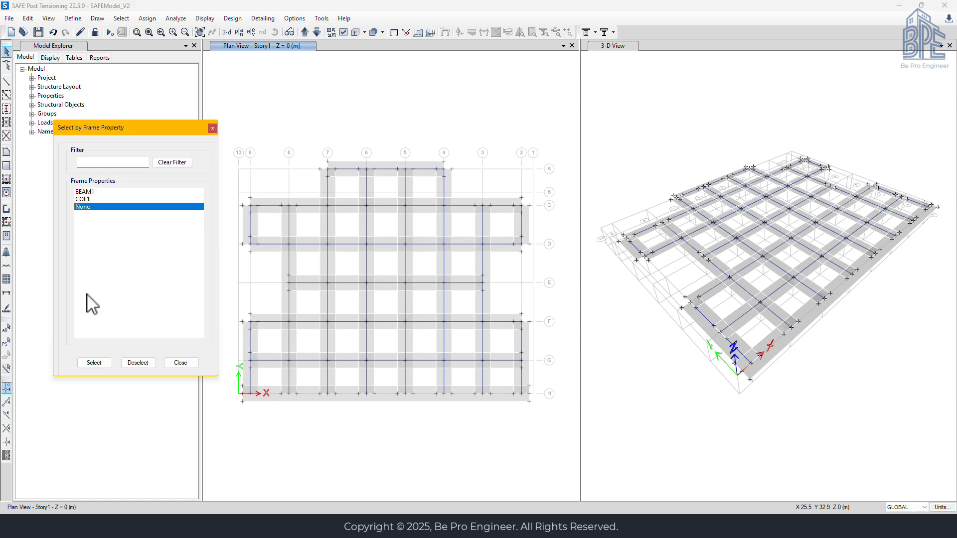
pyautogui.click(94, 363)
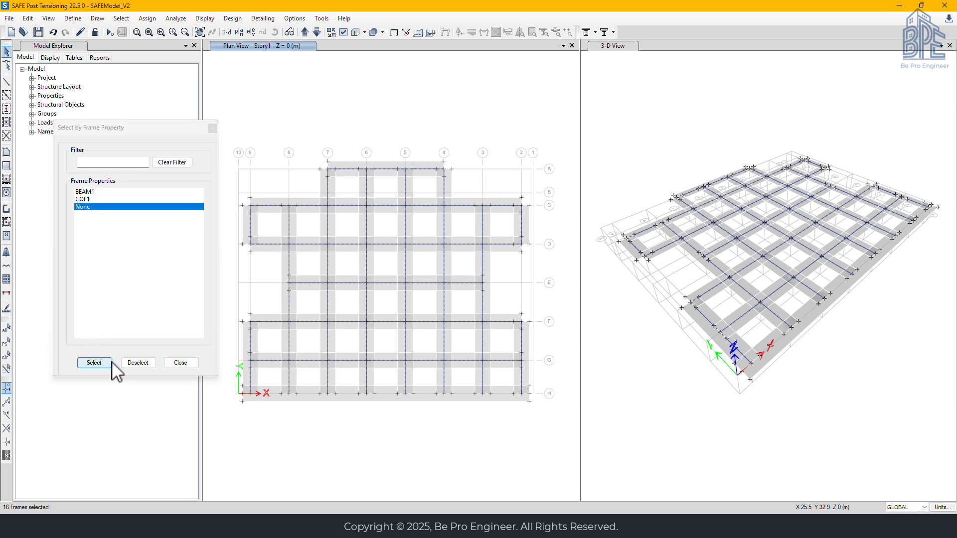
pyautogui.click(181, 363)
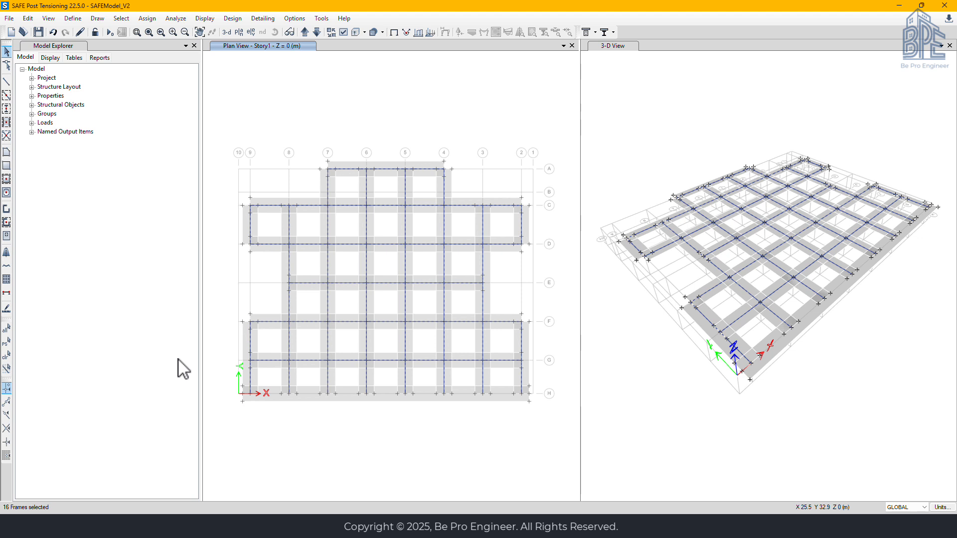
pyautogui.press('Delete')
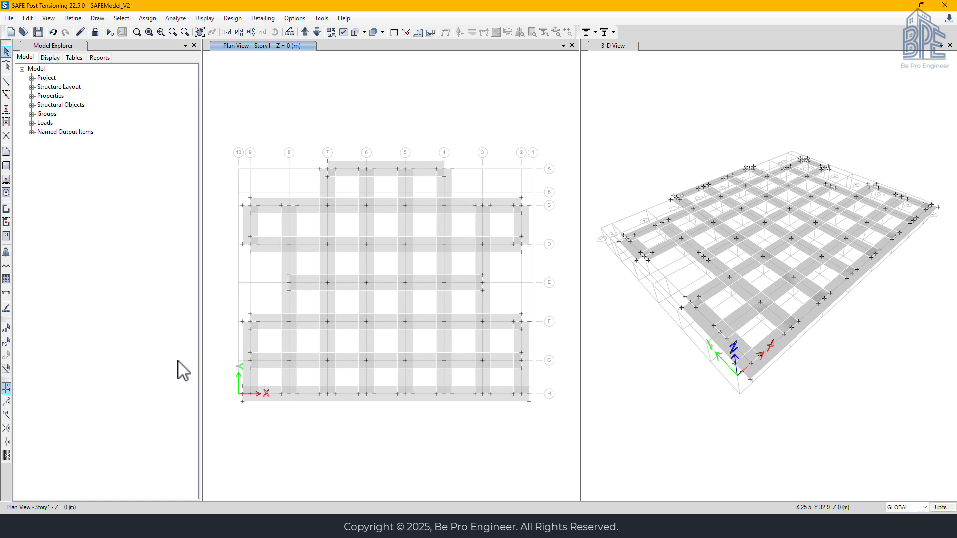
pyautogui.click(248, 318)
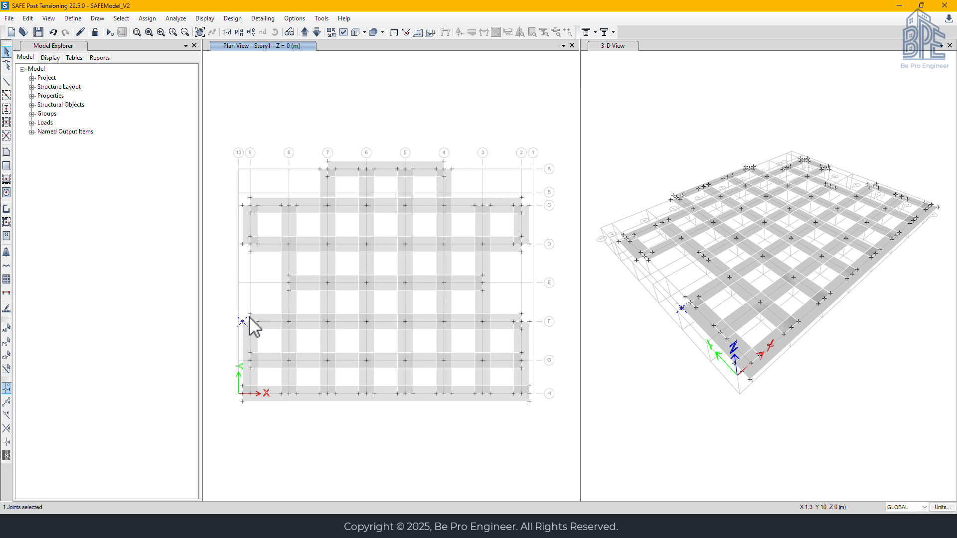
pyautogui.click(250, 314)
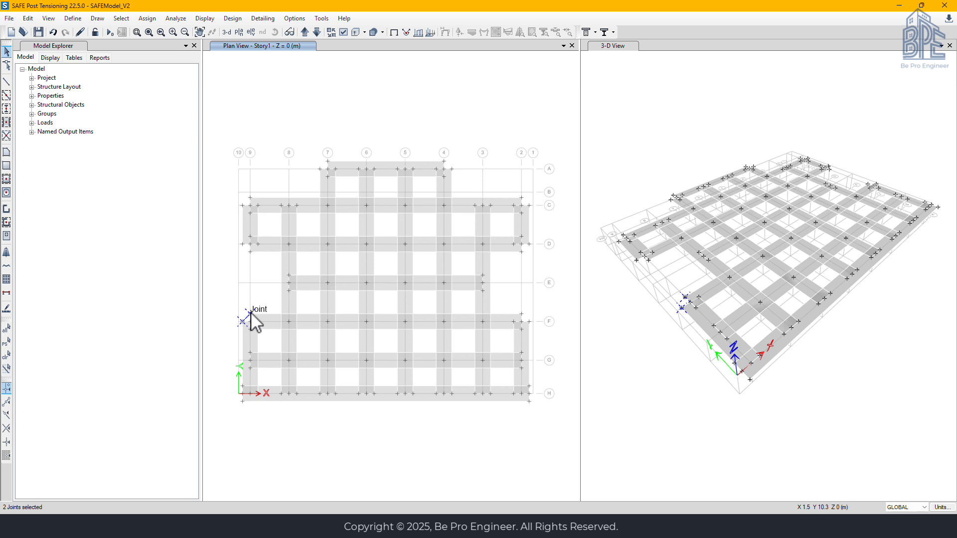
pyautogui.hotkey('ctrl', 'z')
# Align the eight slab edge joints on grid 9, two each at grids C, D, F and G, to X-ordinate 0.5 m
pyautogui.click(250, 314)
pyautogui.click(251, 329)
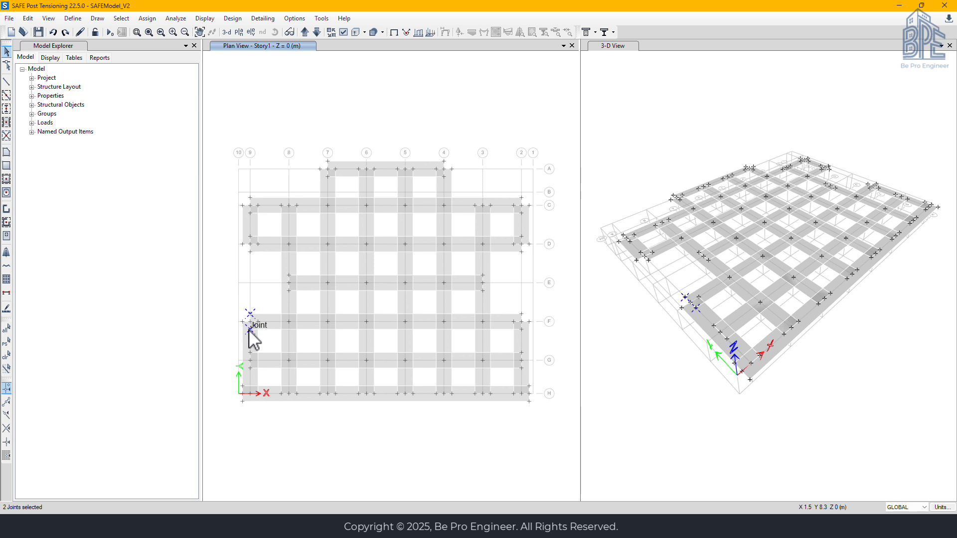
pyautogui.click(250, 252)
pyautogui.click(250, 236)
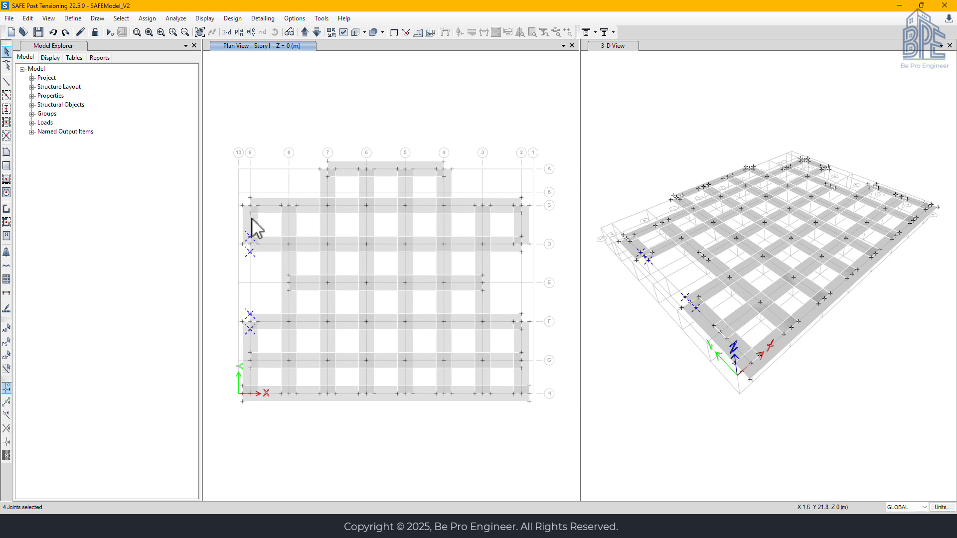
pyautogui.click(250, 213)
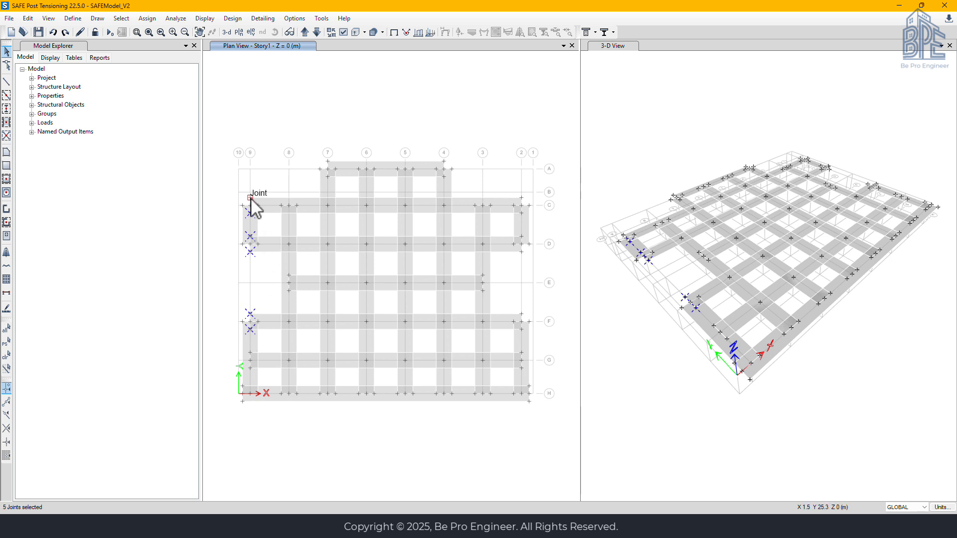
pyautogui.click(250, 197)
pyautogui.click(250, 368)
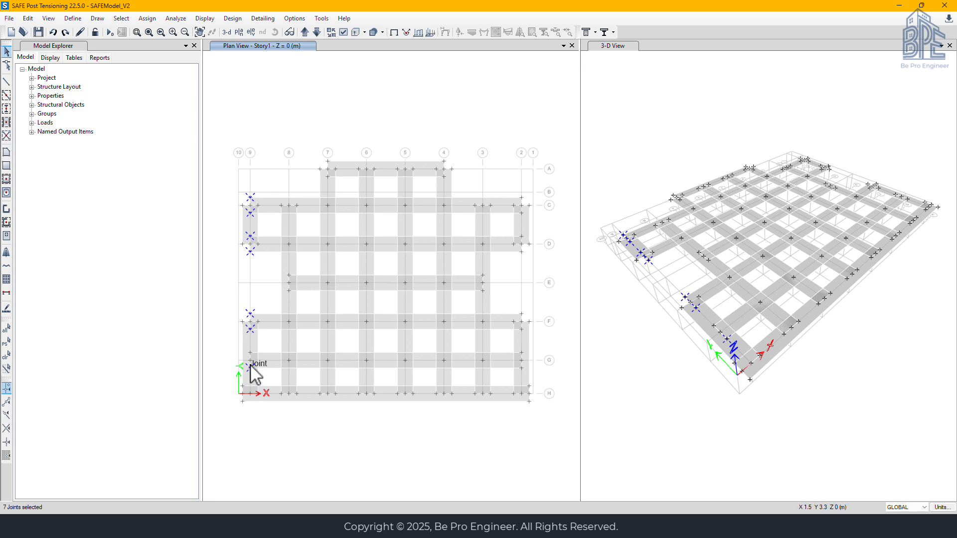
pyautogui.click(250, 352)
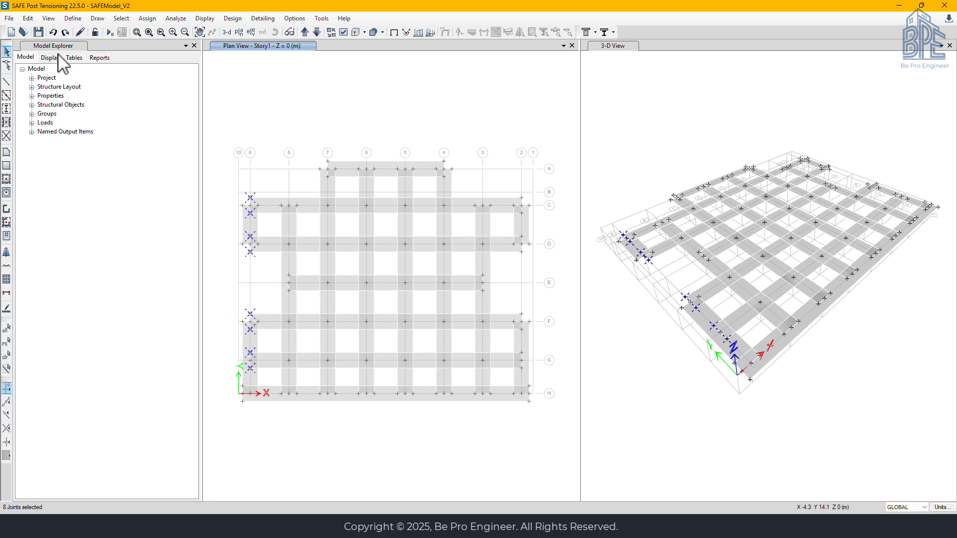
pyautogui.click(28, 18)
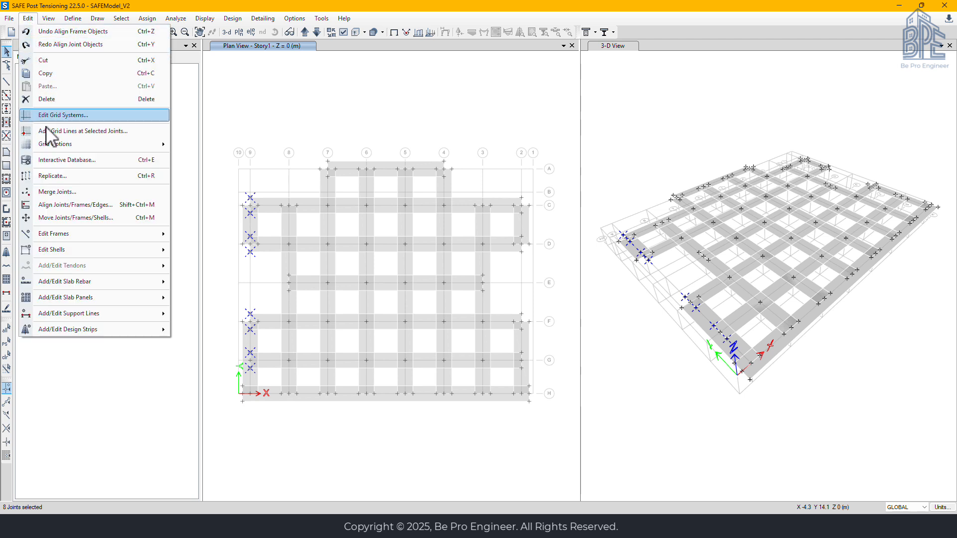
pyautogui.click(80, 210)
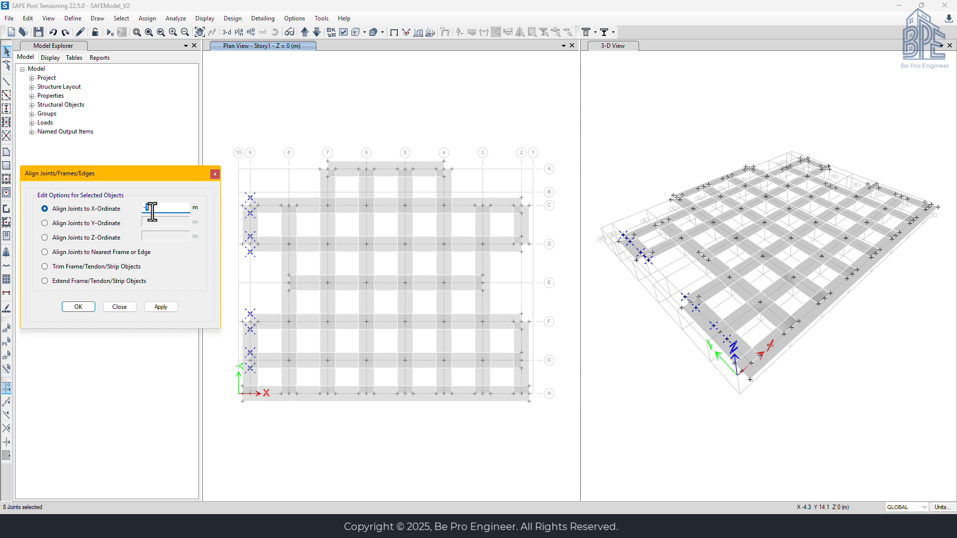
pyautogui.press('BackSpace')
pyautogui.write('0.5')
pyautogui.click(160, 306)
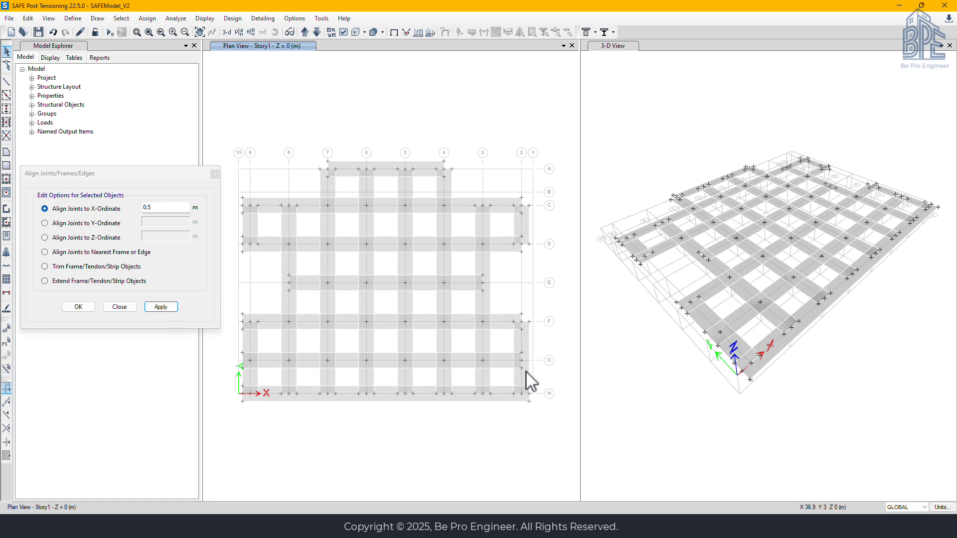
# Align the eight slab edge joints on grid 2, two each at grids C, D, F and G, to X-ordinate 37.5 m
pyautogui.click(521, 368)
pyautogui.click(522, 353)
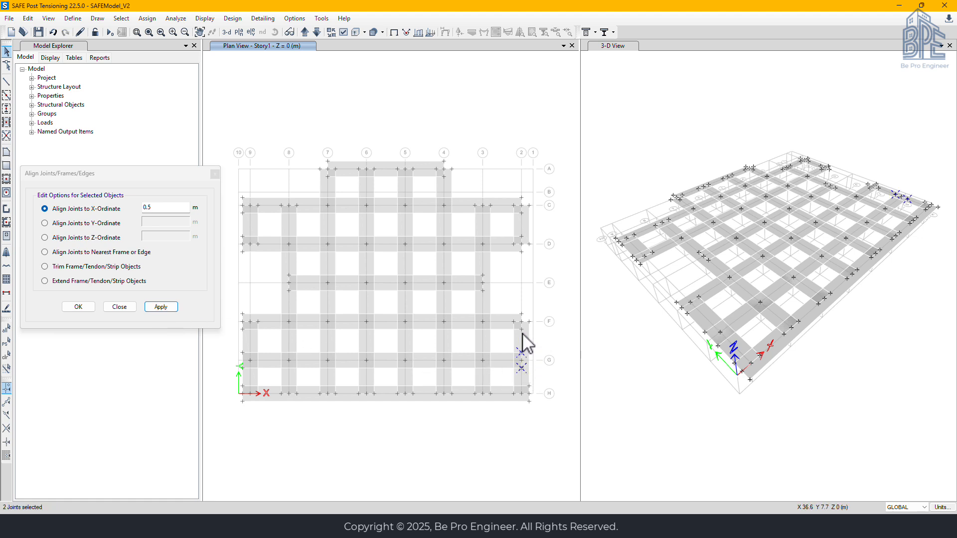
pyautogui.click(521, 329)
pyautogui.click(521, 314)
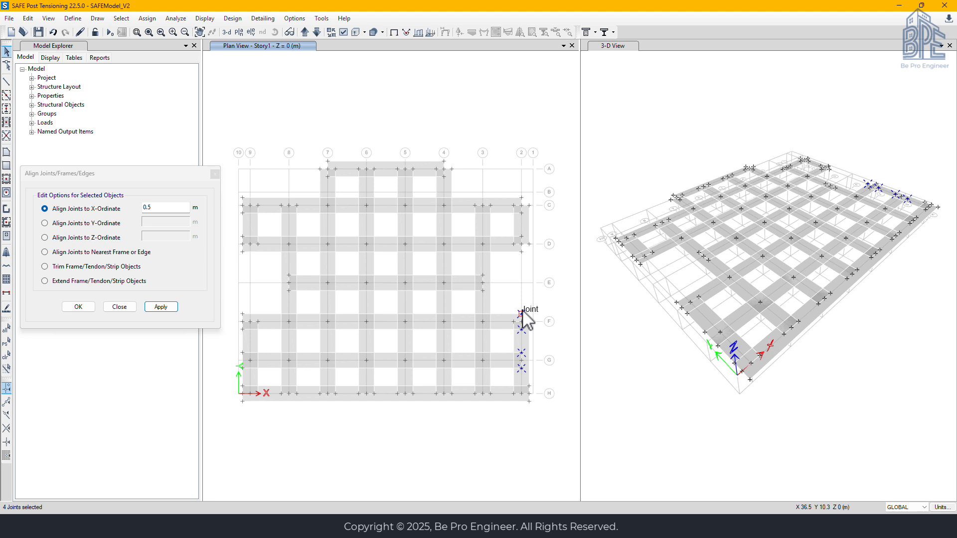
pyautogui.click(522, 252)
pyautogui.click(521, 236)
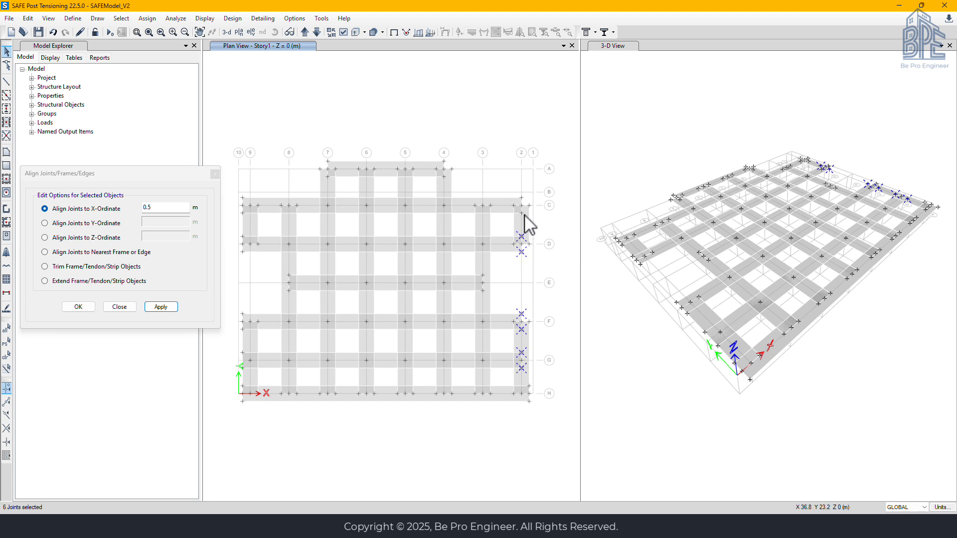
pyautogui.click(522, 214)
pyautogui.click(522, 198)
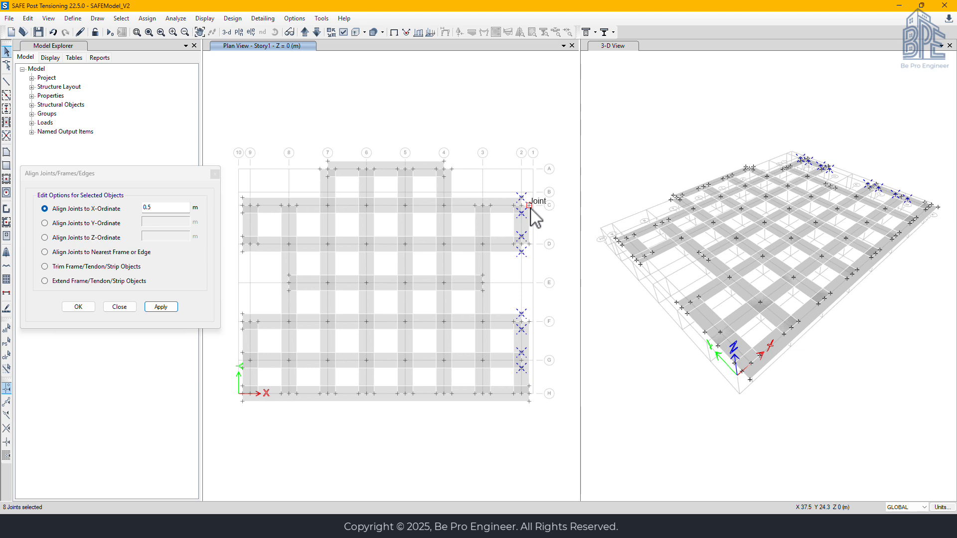
pyautogui.click(156, 207)
pyautogui.doubleClick(159, 209)
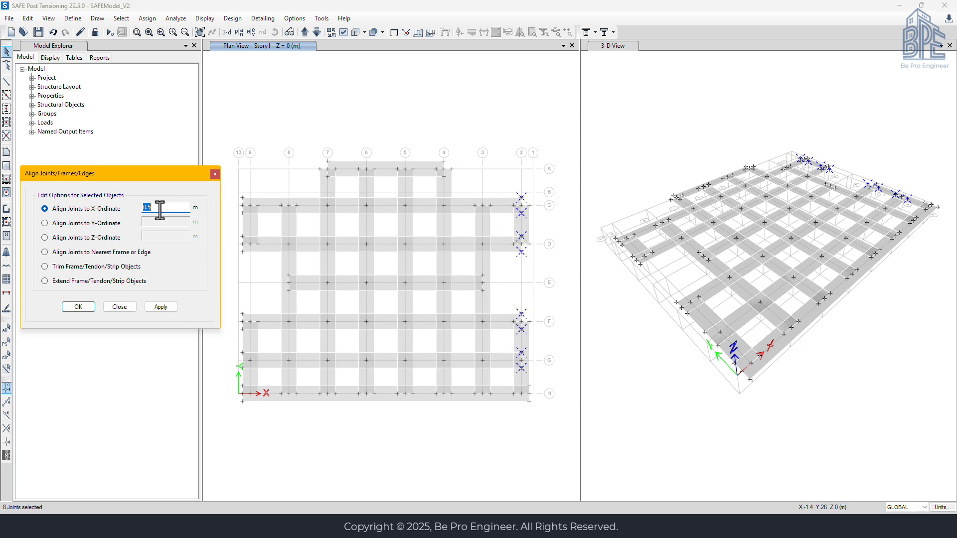
pyautogui.write('37.5')
pyautogui.click(161, 307)
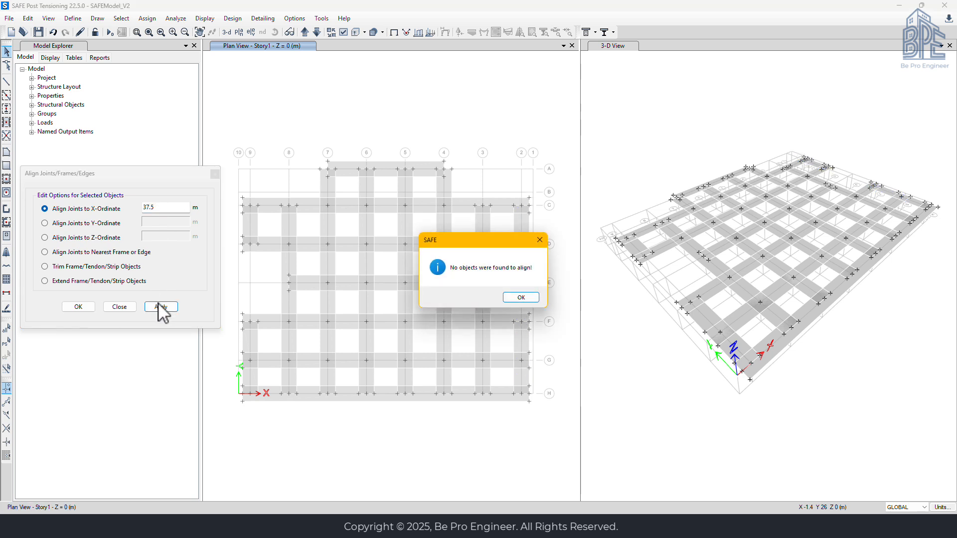
pyautogui.click(519, 297)
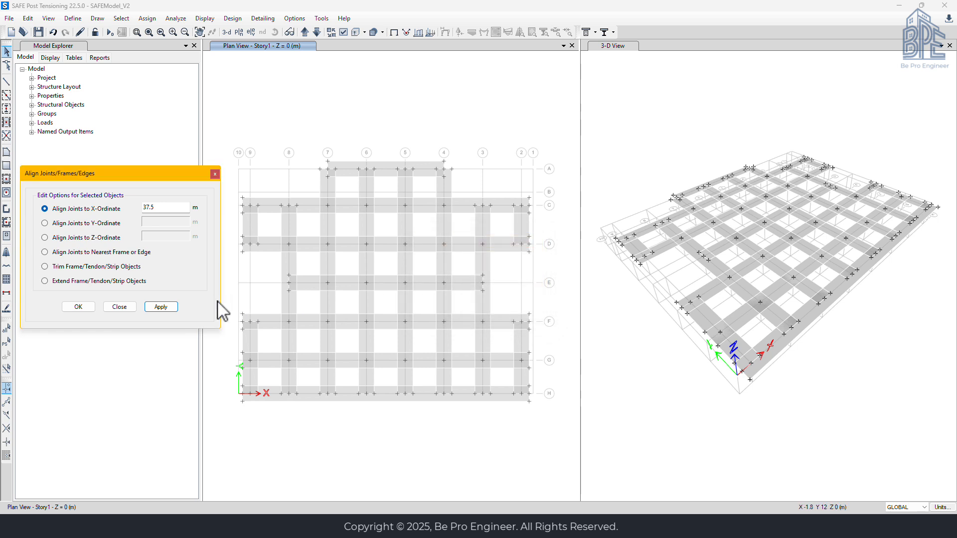
# Align the two slab end joints on grid 7 at grid A to X-ordinate 10.5 m
pyautogui.click(327, 173)
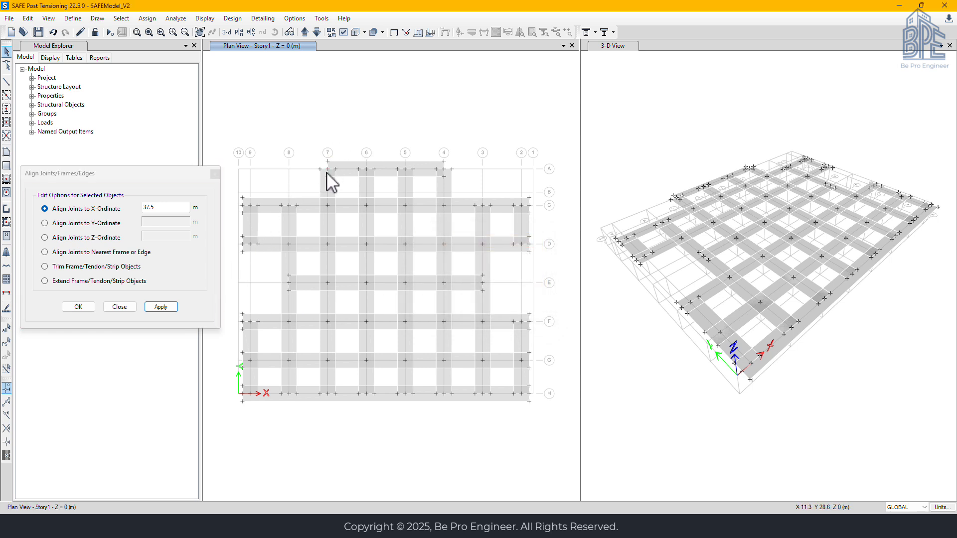
pyautogui.click(328, 163)
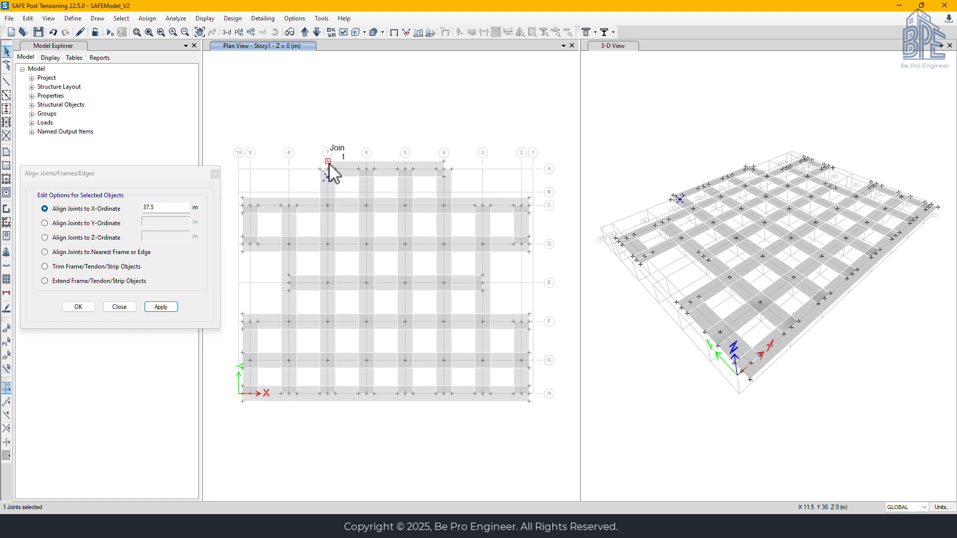
pyautogui.click(320, 169)
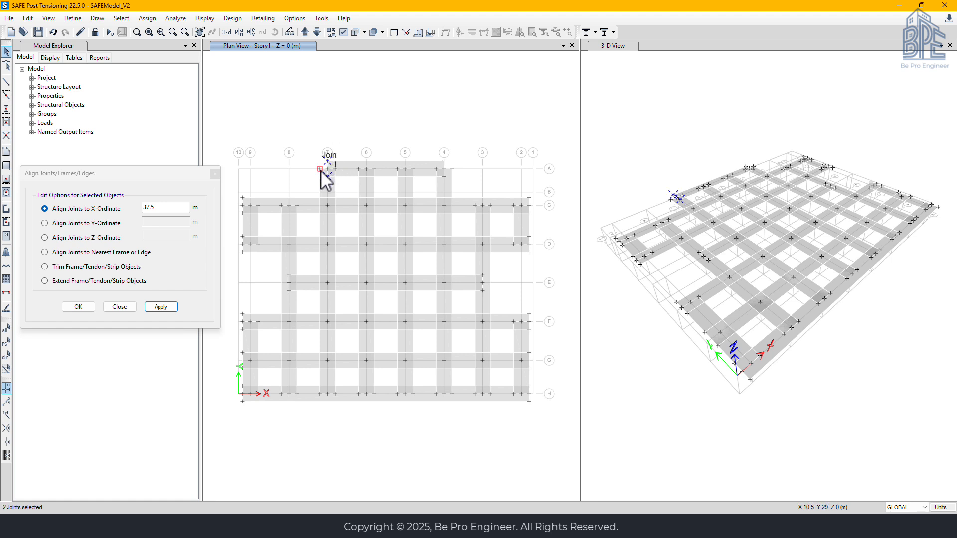
pyautogui.doubleClick(160, 208)
pyautogui.write('1')
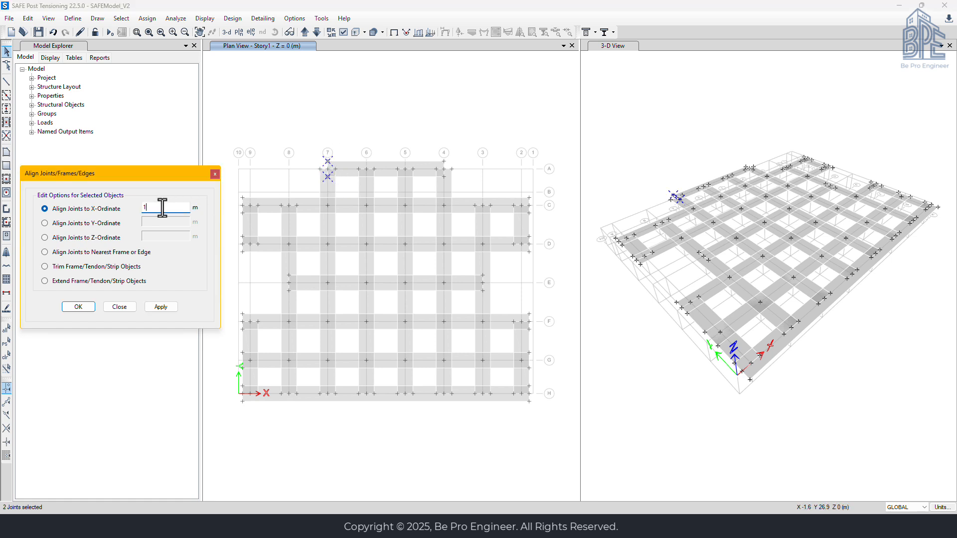
pyautogui.write('0.5')
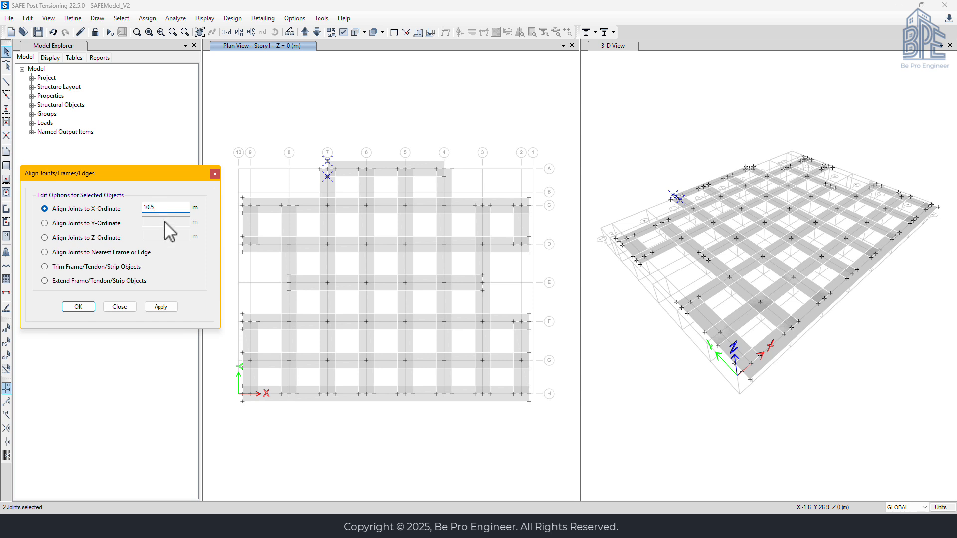
pyautogui.click(165, 307)
# Align the two slab end joints on grid 4 at grid A to X-ordinate 27.5 m
pyautogui.click(443, 177)
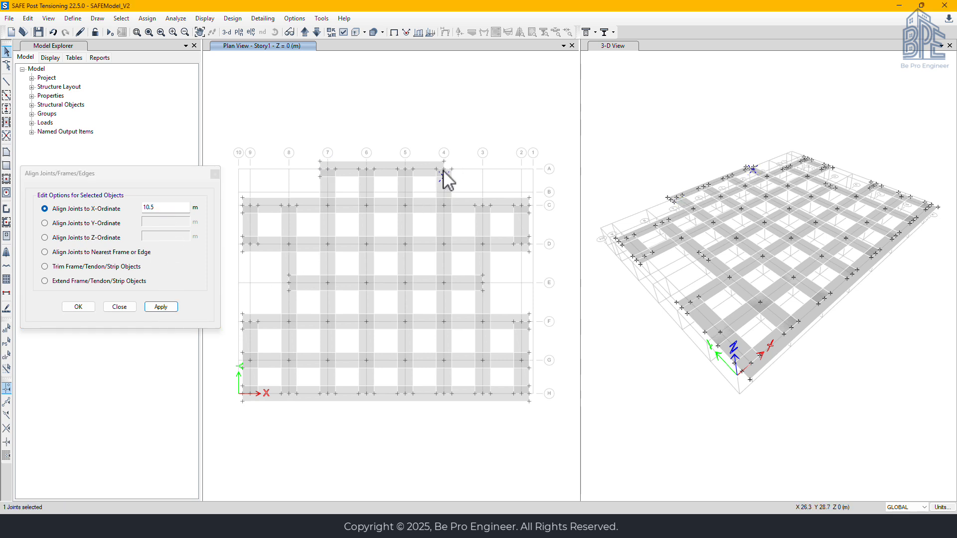
pyautogui.click(443, 162)
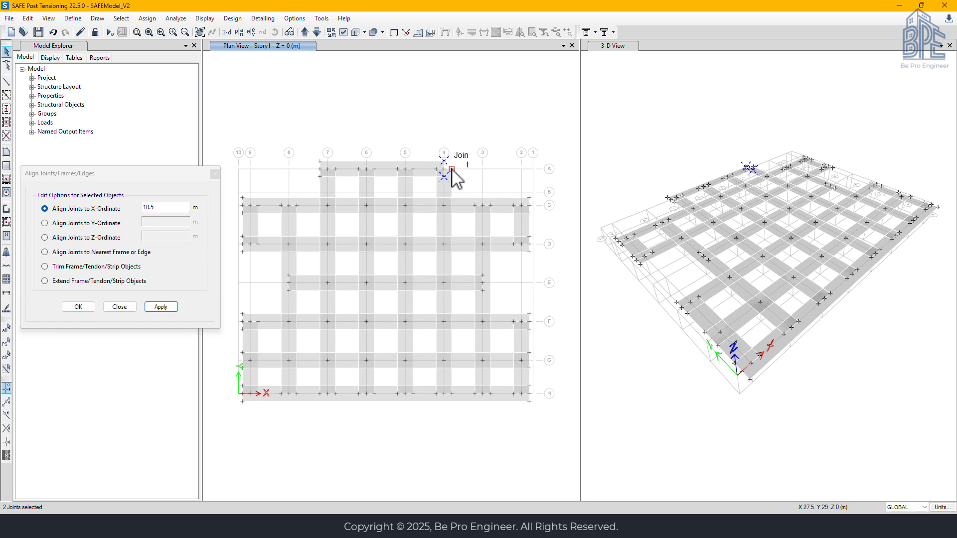
pyautogui.doubleClick(152, 208)
pyautogui.write('27')
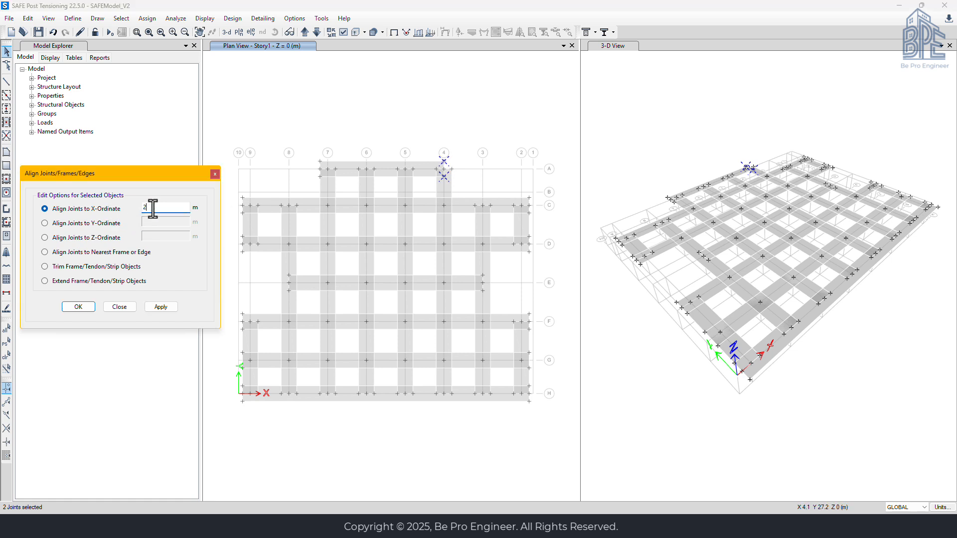
pyautogui.write('.5')
pyautogui.click(160, 306)
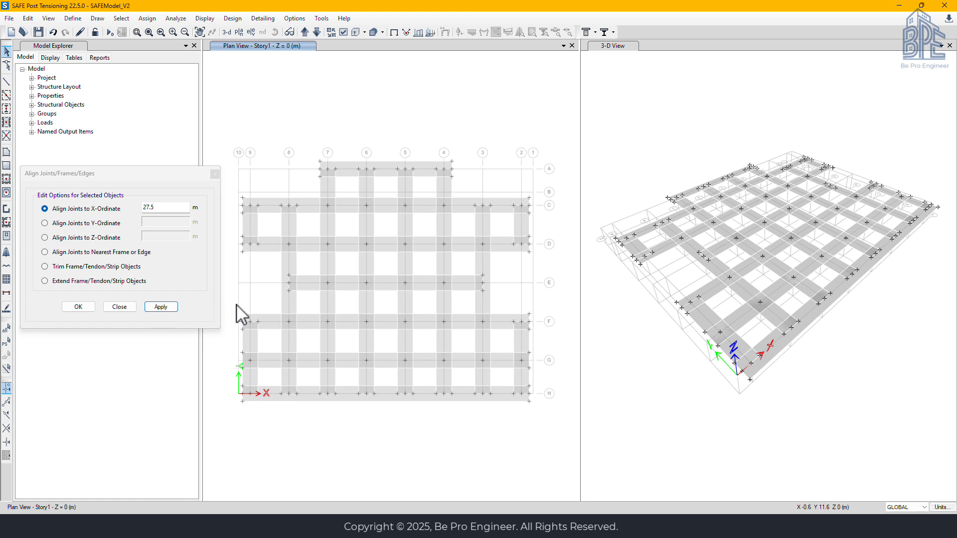
# Align the sixteen slab edge joints on grid H, two each at grids 9 through 2, to Y-ordinate 1 m
pyautogui.click(244, 398)
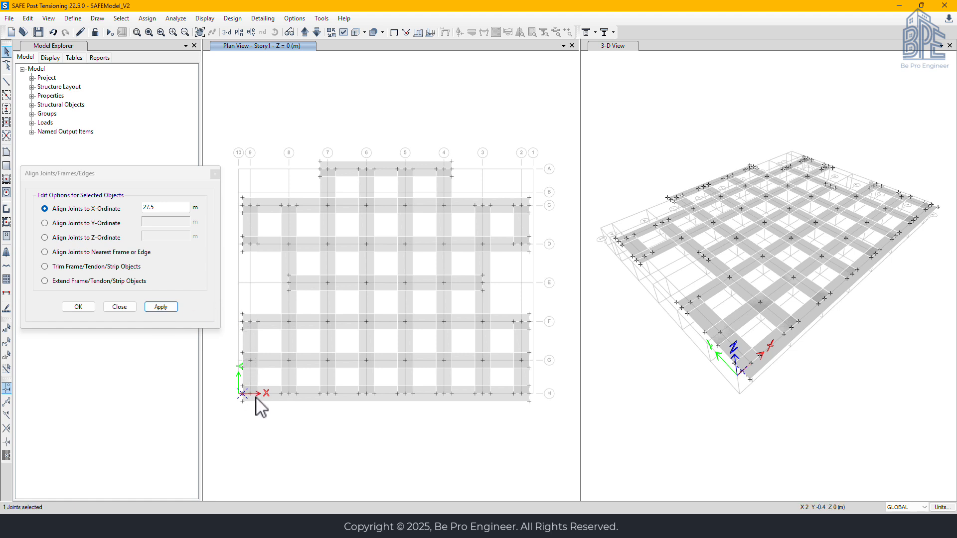
pyautogui.click(258, 397)
pyautogui.click(281, 394)
pyautogui.click(297, 393)
pyautogui.click(321, 393)
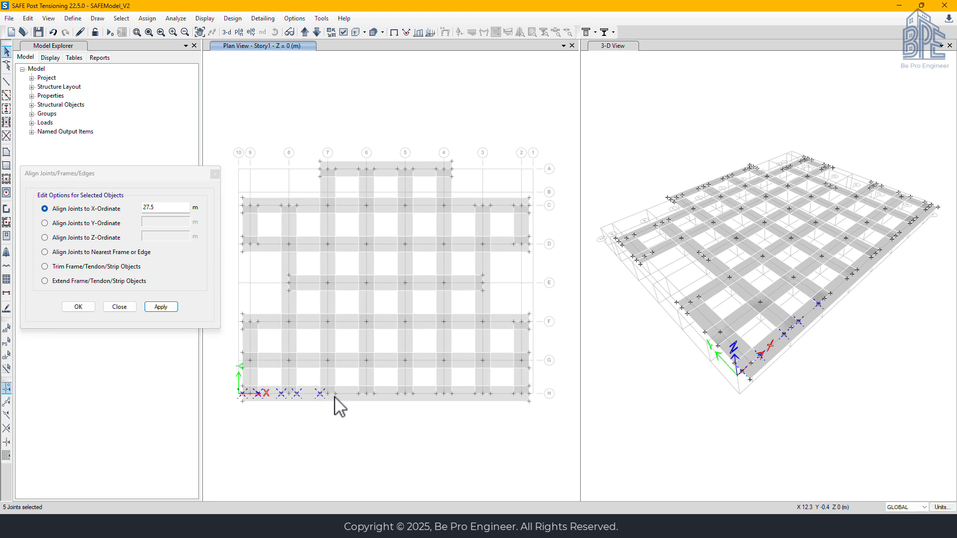
pyautogui.click(335, 394)
pyautogui.click(359, 393)
pyautogui.click(374, 393)
pyautogui.click(397, 393)
pyautogui.click(412, 393)
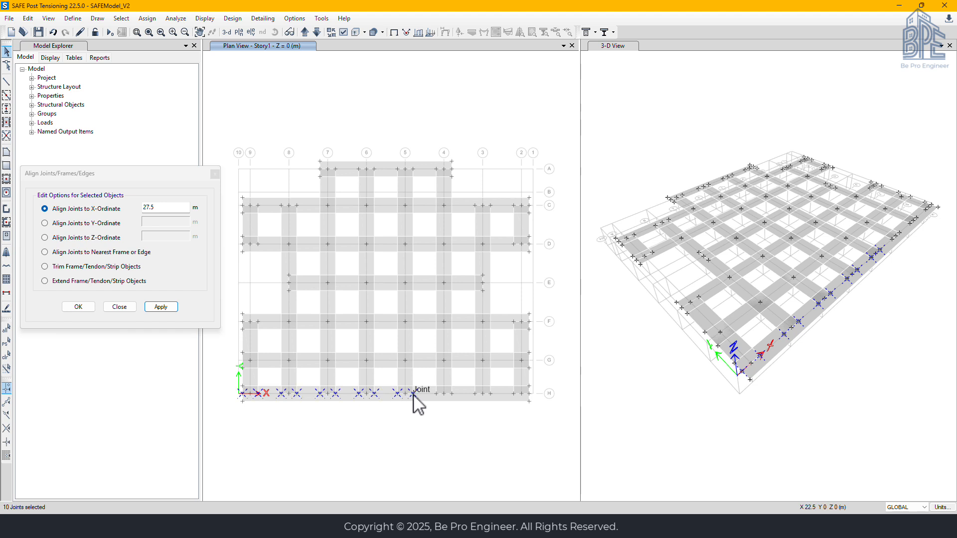
pyautogui.click(436, 394)
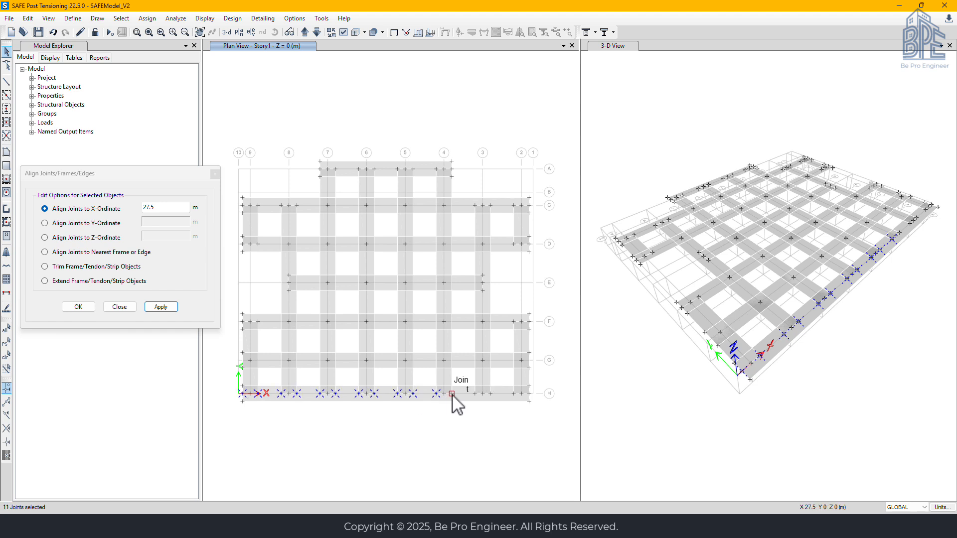
pyautogui.click(451, 393)
pyautogui.click(475, 393)
pyautogui.click(491, 394)
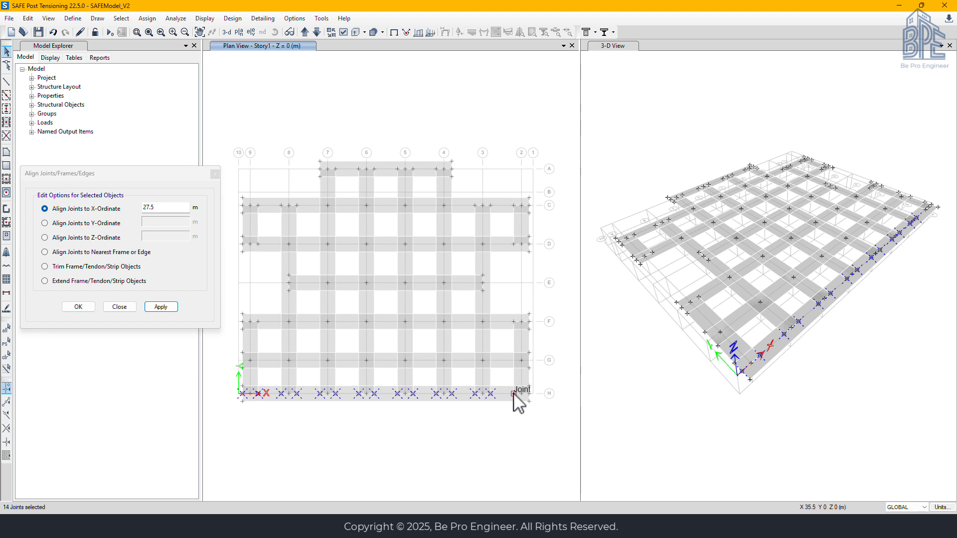
pyautogui.click(513, 394)
pyautogui.click(528, 394)
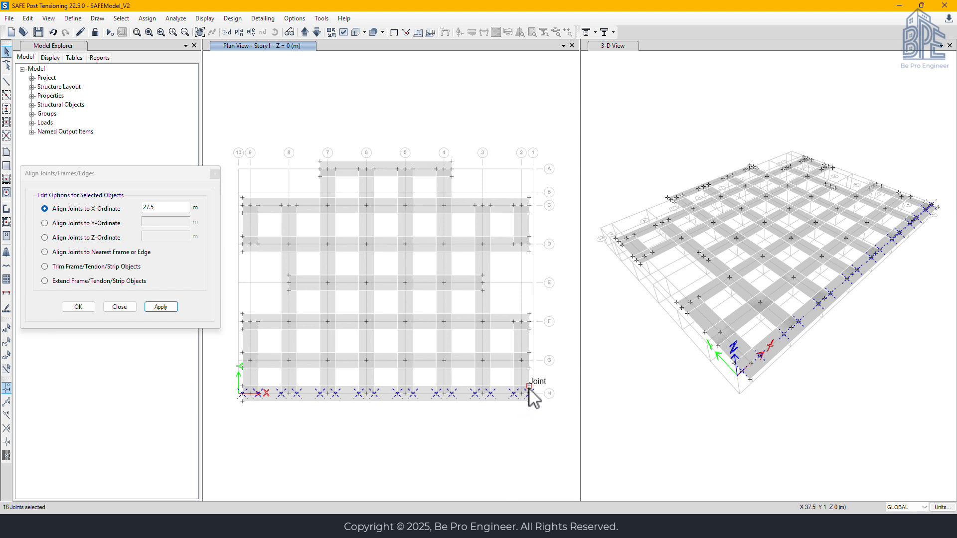
pyautogui.click(67, 223)
pyautogui.doubleClick(157, 223)
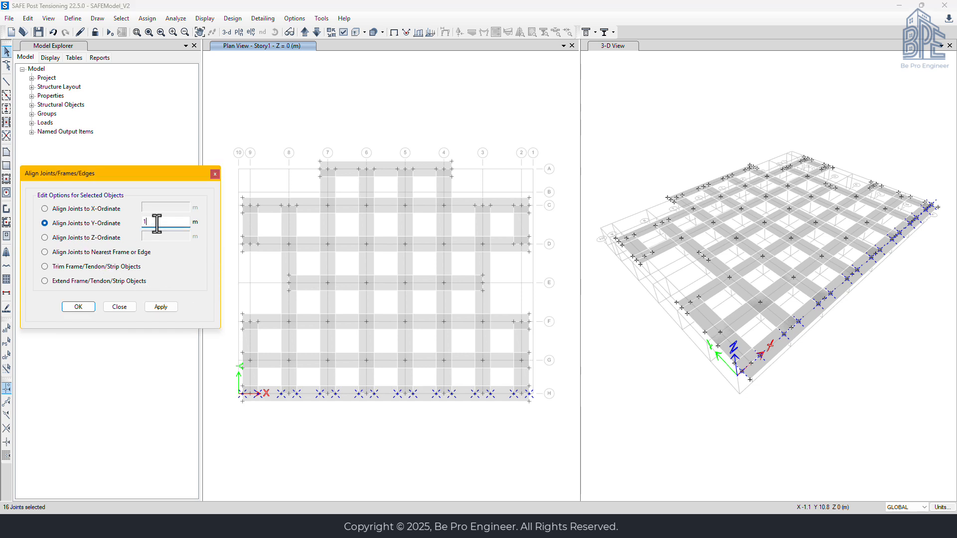
pyautogui.write('1')
pyautogui.click(174, 307)
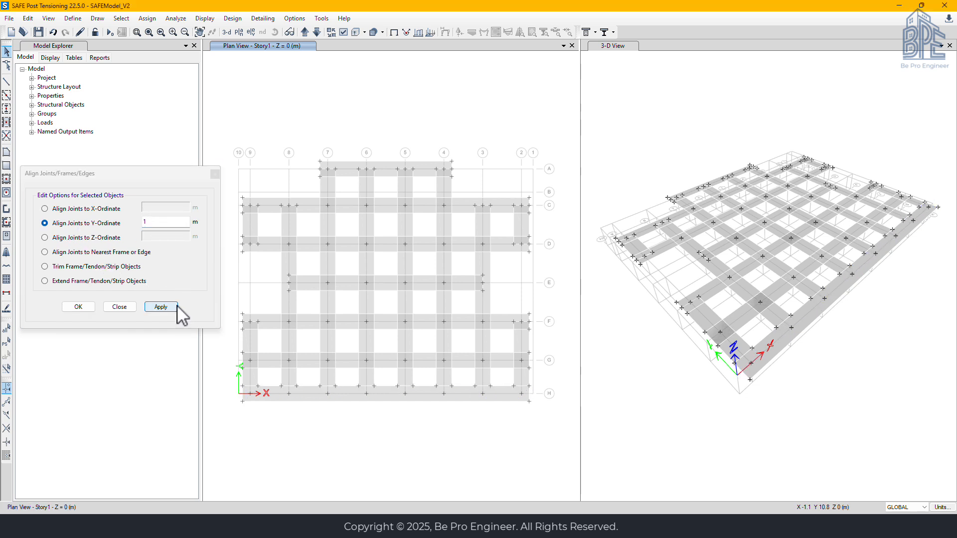
# Align the eight slab edge joints on grid A, two each at grids 7, 6, 5 and 4, to Y-ordinate 28 m
pyautogui.click(320, 170)
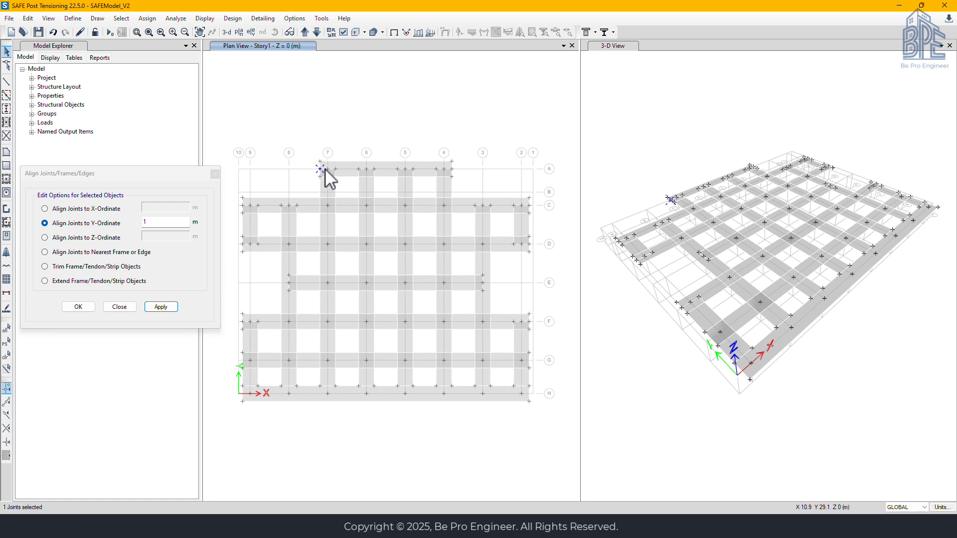
pyautogui.click(335, 170)
pyautogui.click(358, 170)
pyautogui.click(373, 169)
pyautogui.click(397, 169)
pyautogui.click(413, 169)
pyautogui.click(436, 169)
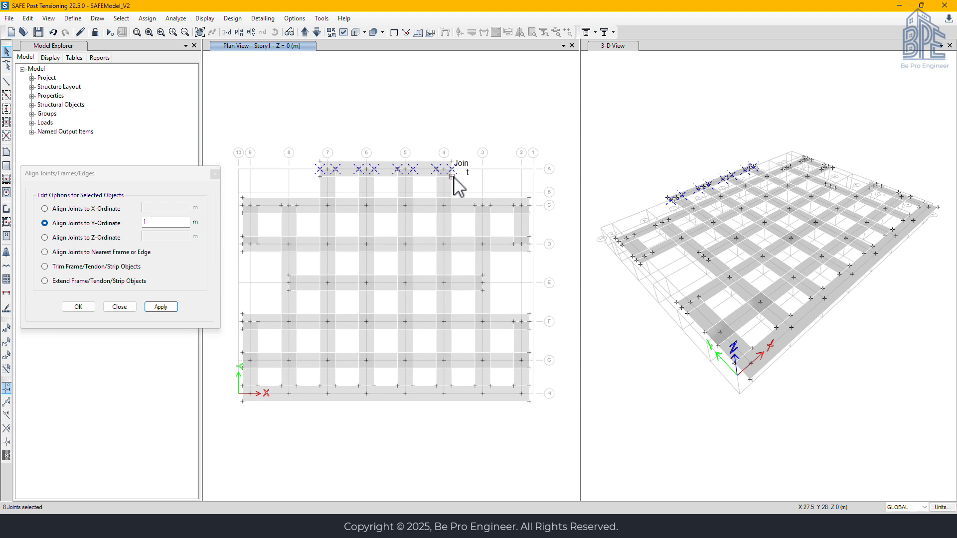
pyautogui.click(155, 222)
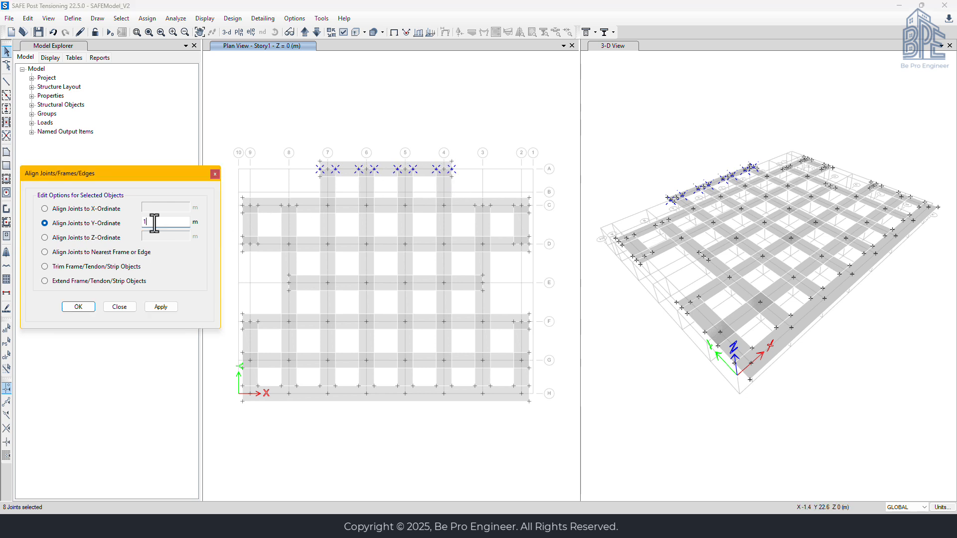
pyautogui.write('28')
pyautogui.click(160, 306)
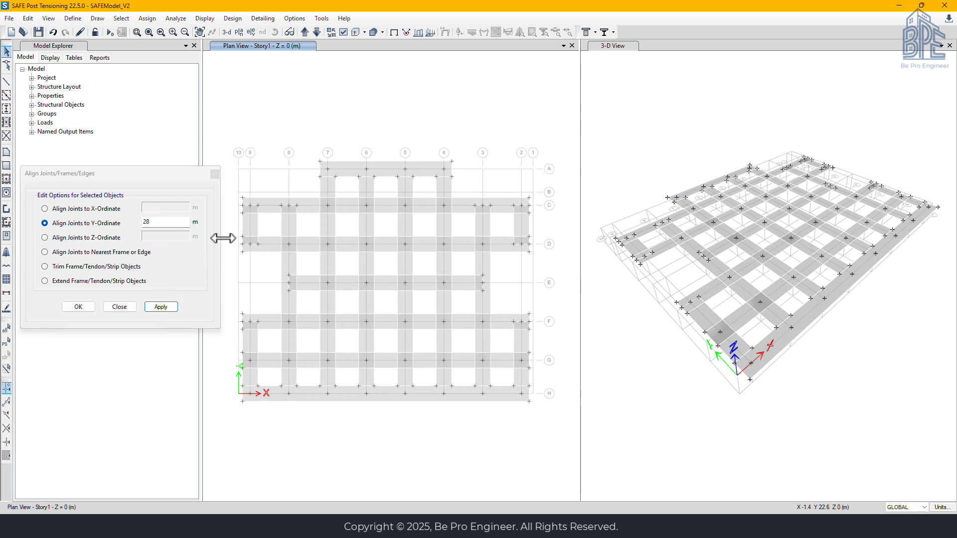
# Select the four slab edge joints on grid C, two each at grids 9 and 8
pyautogui.click(243, 205)
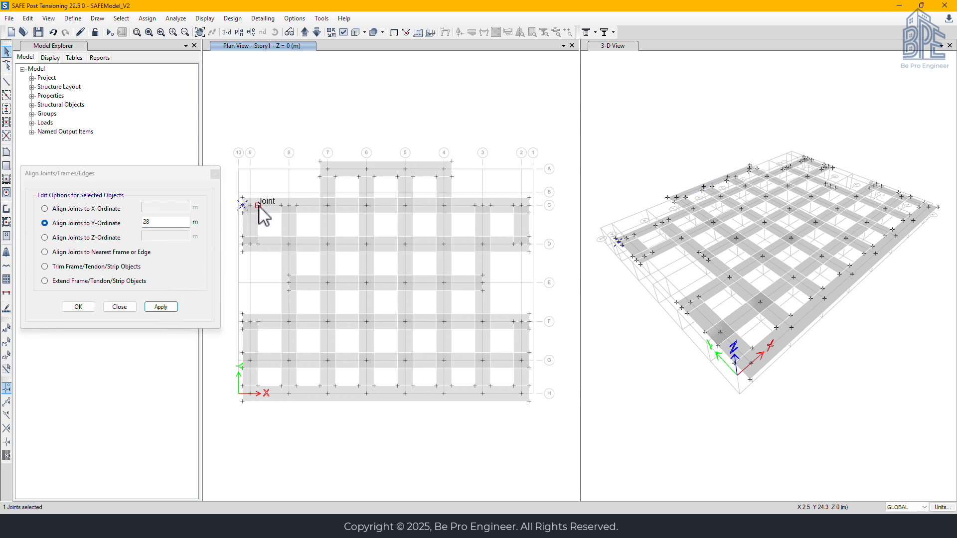
pyautogui.click(257, 205)
pyautogui.click(281, 205)
pyautogui.click(296, 205)
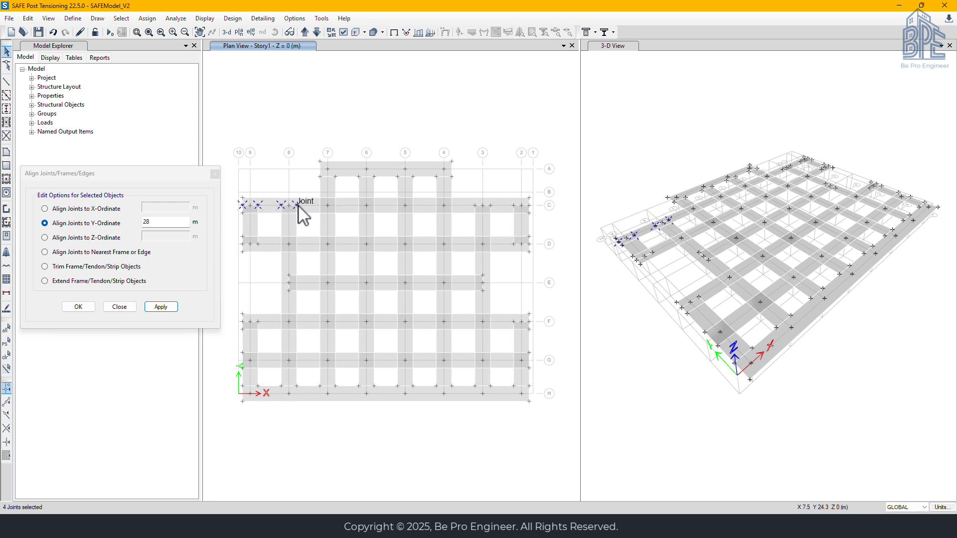